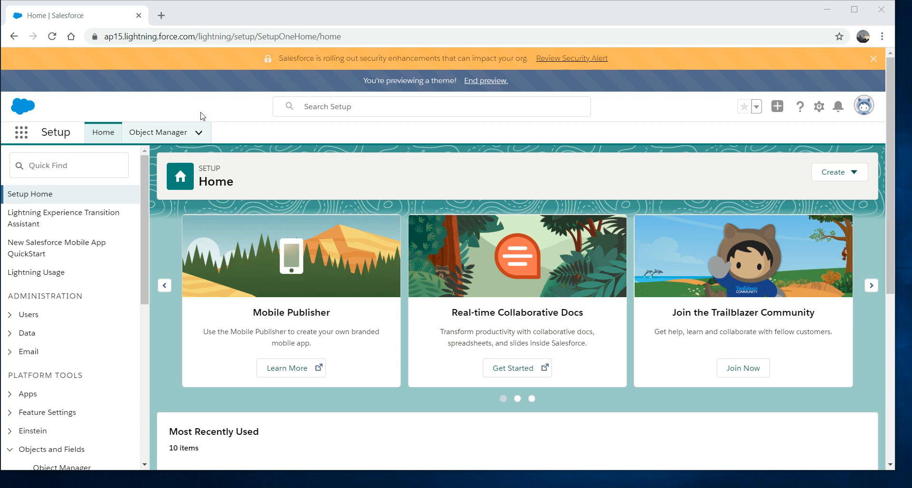
# Open the fields and relationships of the Property Management custom object in Object Manager
pyautogui.click(162, 136)
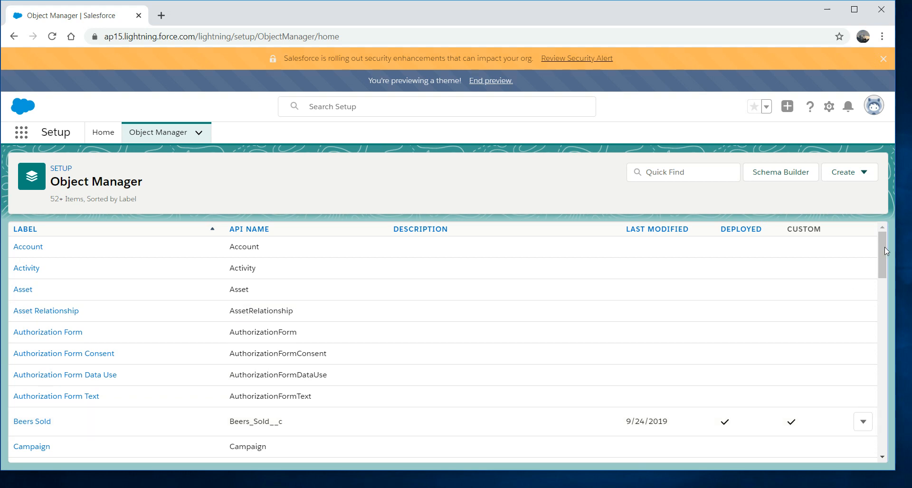
pyautogui.moveTo(886, 257); pyautogui.dragTo(882, 438)
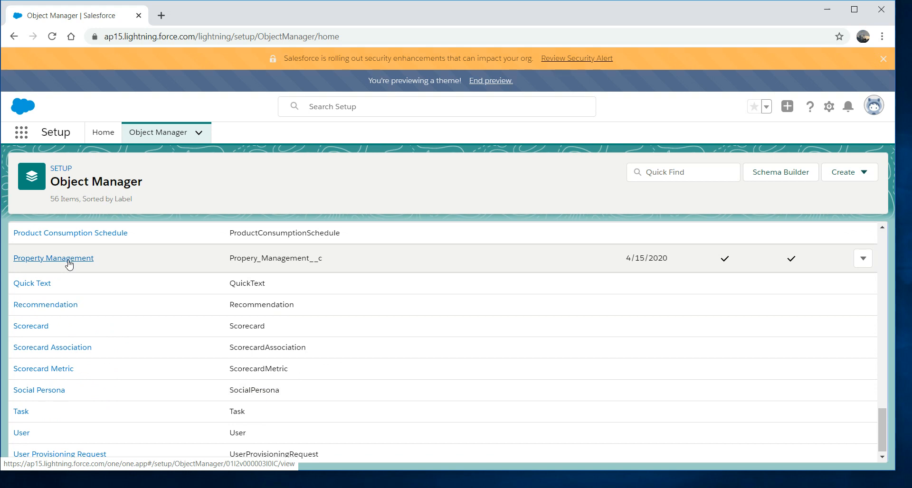
pyautogui.click(67, 261)
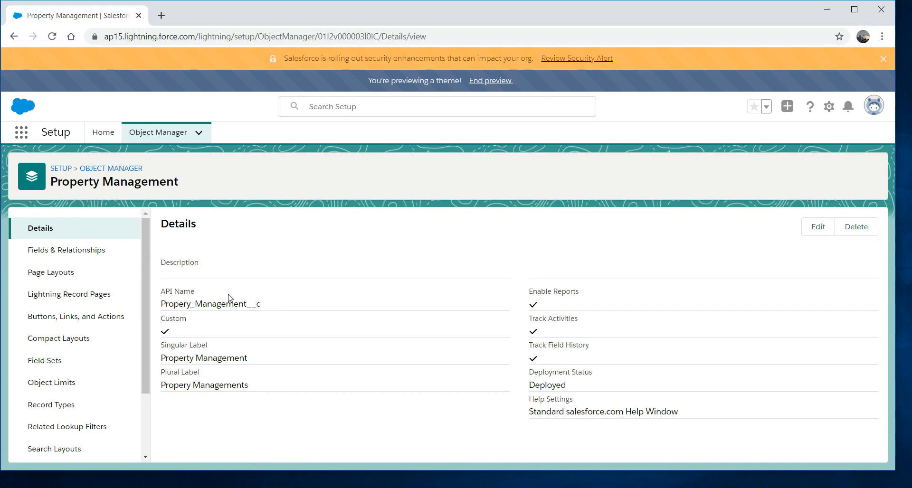
pyautogui.click(81, 255)
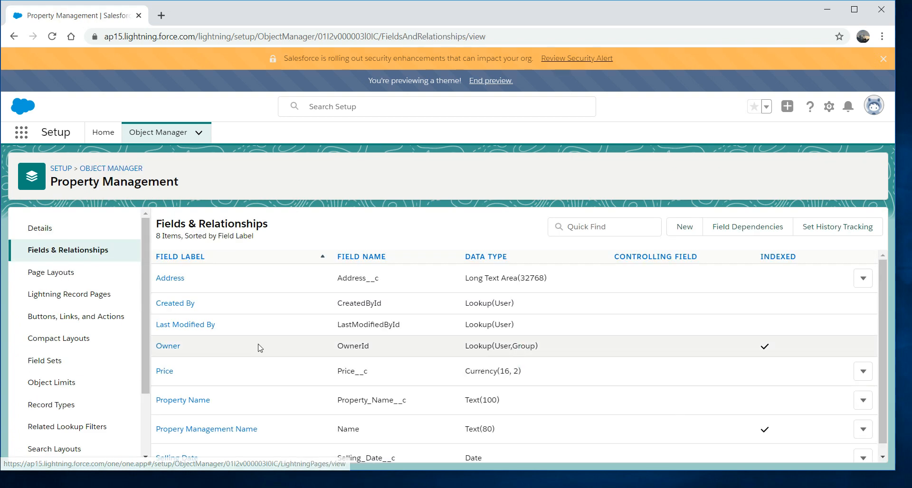
pyautogui.moveTo(884, 275)
pyautogui.mouseDown()
pyautogui.moveTo(884, 372)
pyautogui.moveTo(872, 265)
pyautogui.mouseUp()
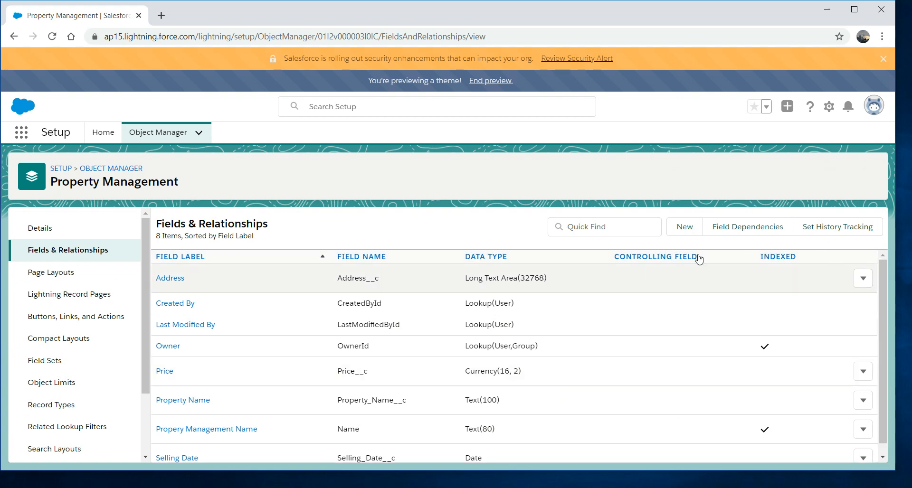
# Start a new Lookup Relationship field on Property Management and relate it to the Account object
pyautogui.click(680, 229)
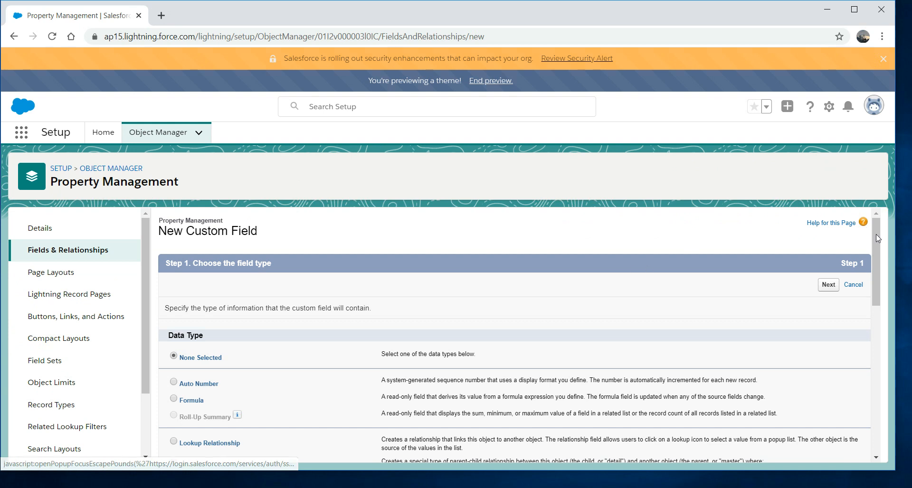
pyautogui.moveTo(877, 245); pyautogui.dragTo(873, 281)
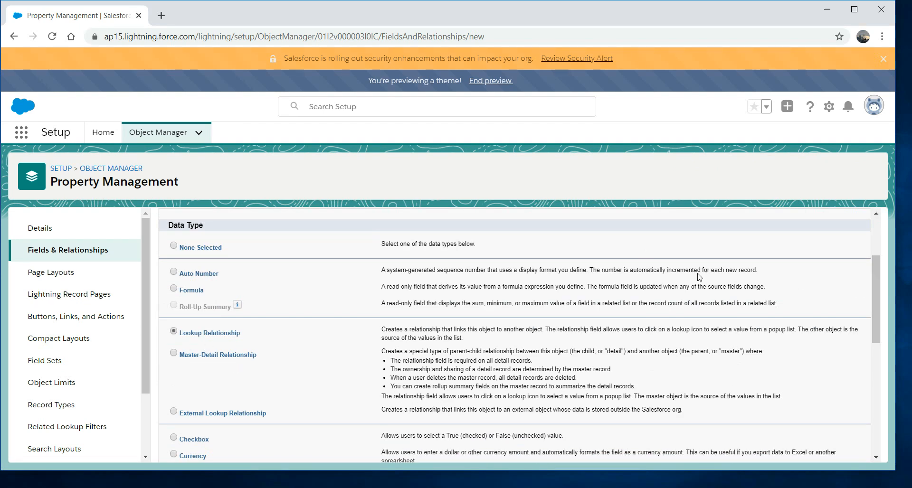
pyautogui.moveTo(876, 299); pyautogui.dragTo(876, 409)
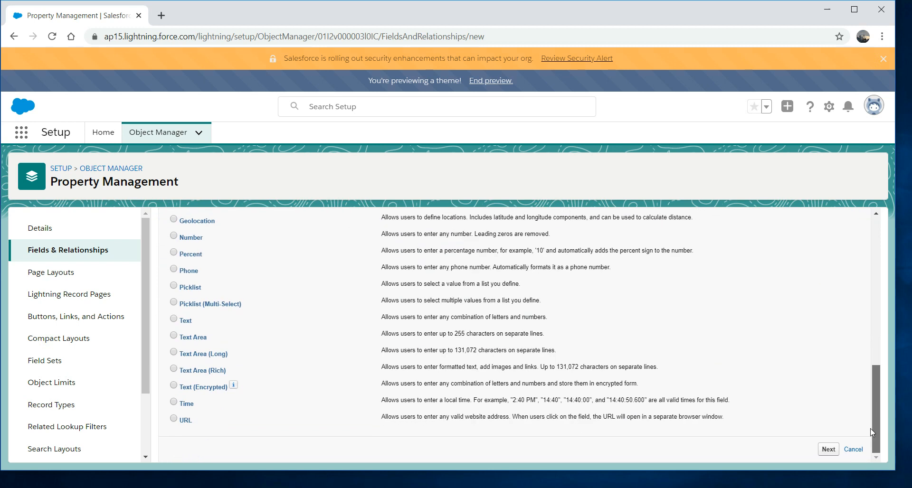
pyautogui.click(828, 449)
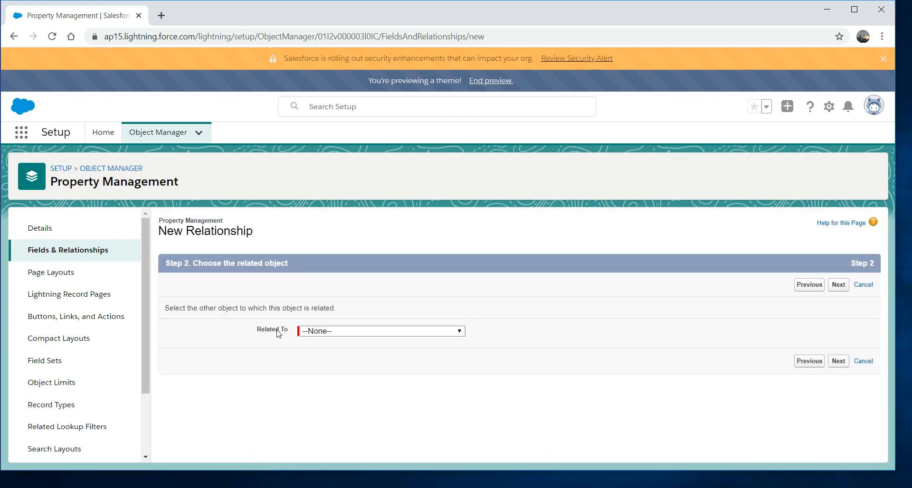
pyautogui.click(446, 335)
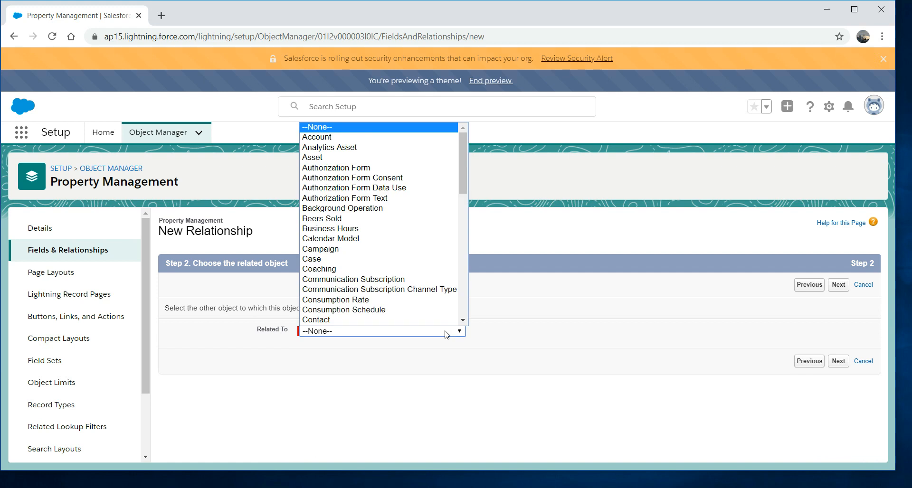
pyautogui.click(335, 138)
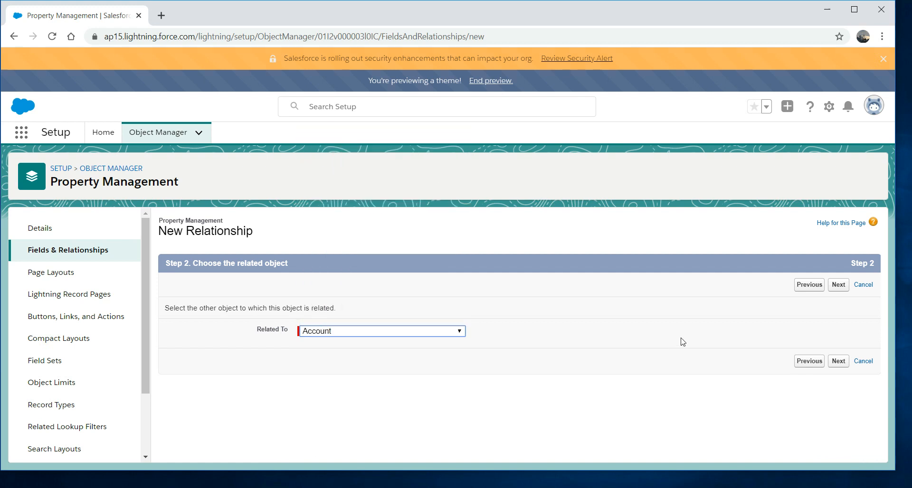
pyautogui.click(838, 361)
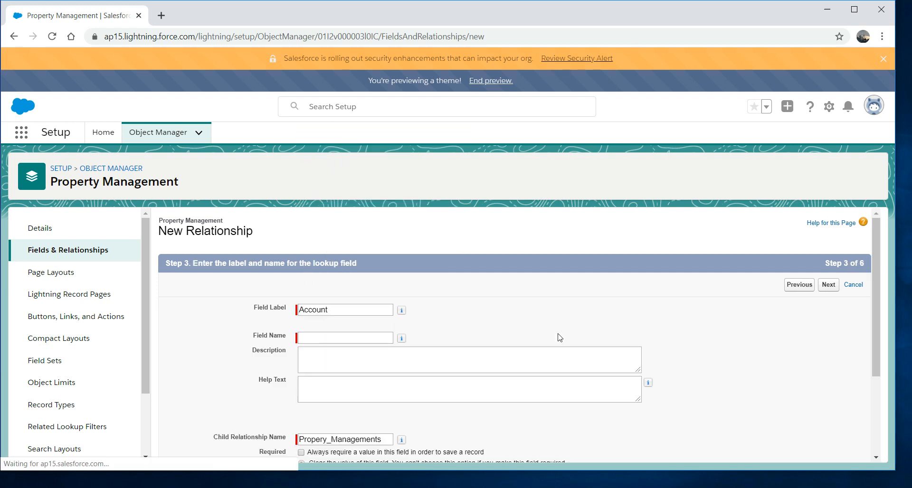
# Set the lookup's field name to Account and continue to field-level security
pyautogui.click(364, 338)
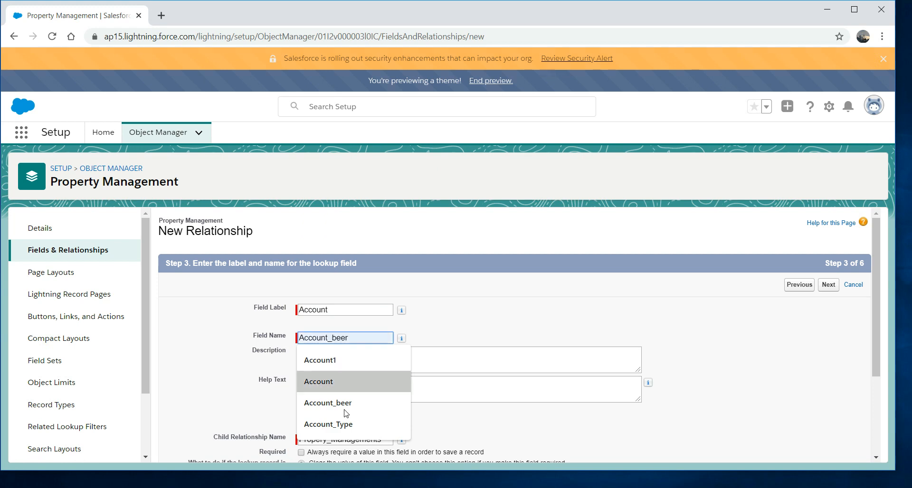
pyautogui.click(349, 384)
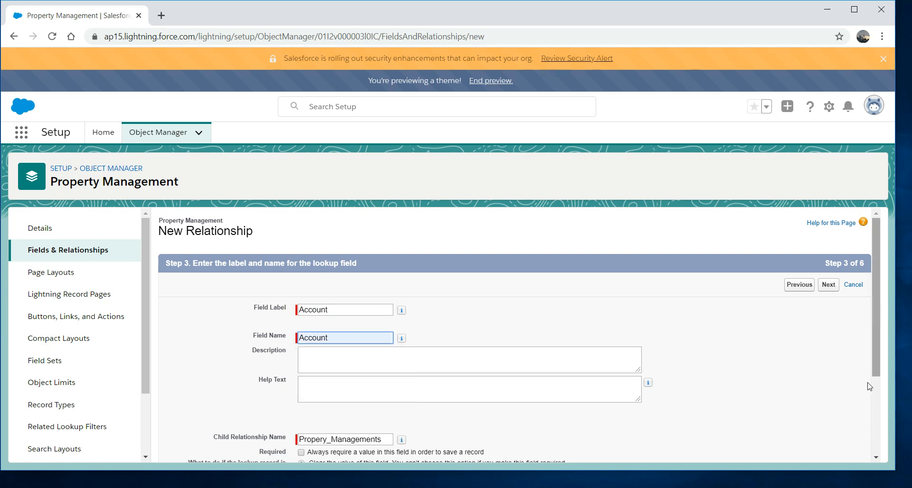
pyautogui.scroll(-3, 869, 386)
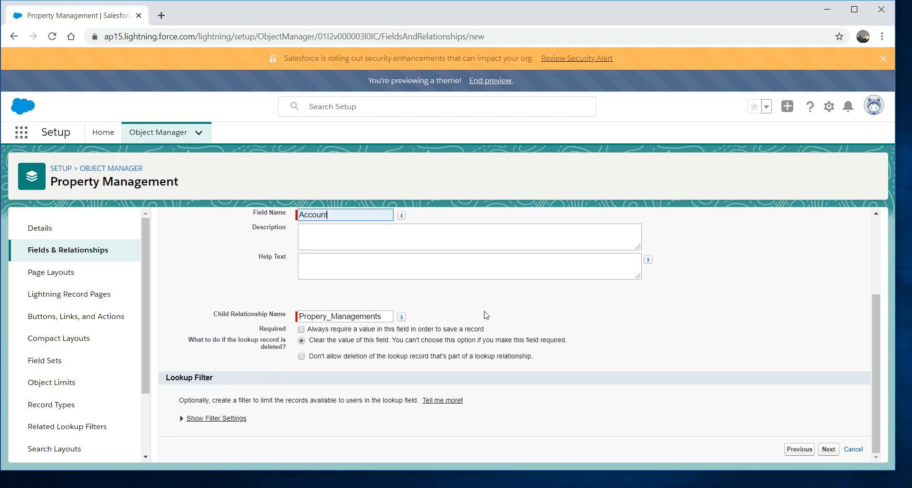
pyautogui.click(825, 453)
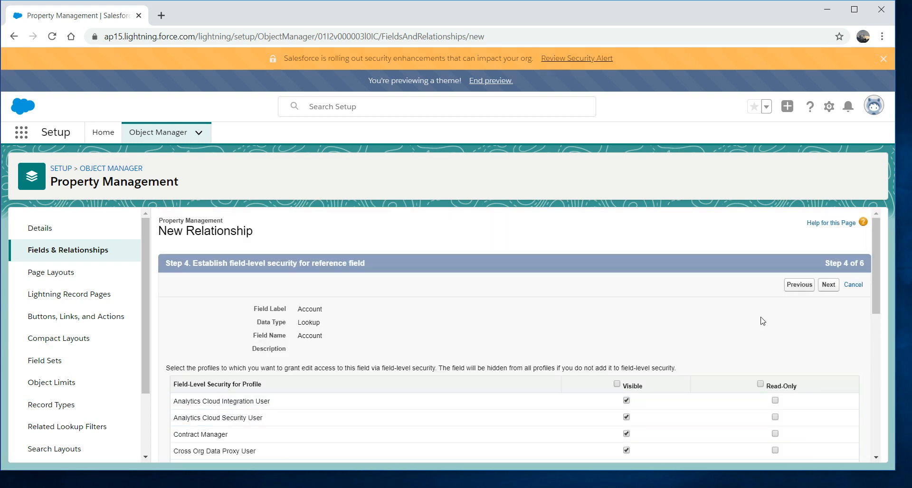
# Accept the default field-level security, page layouts and related lists, and save the Account lookup field
pyautogui.scroll(-8, 876, 393)
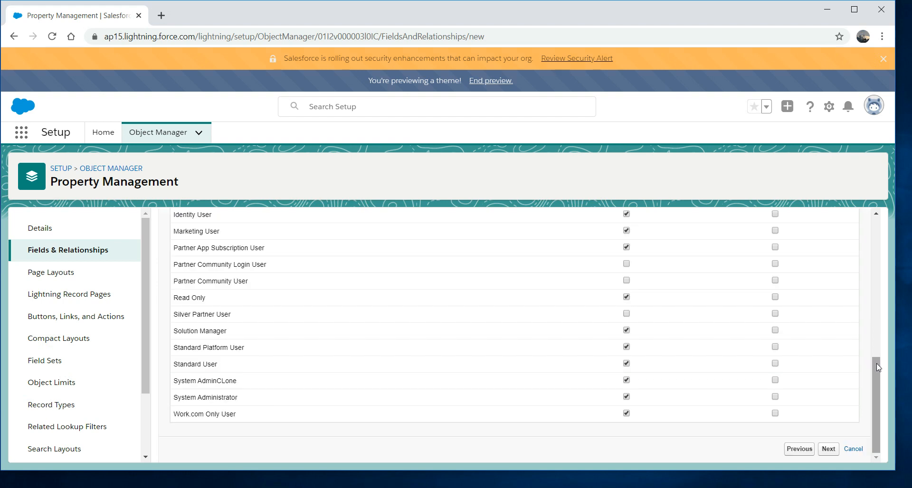
pyautogui.scroll(8, 870, 386)
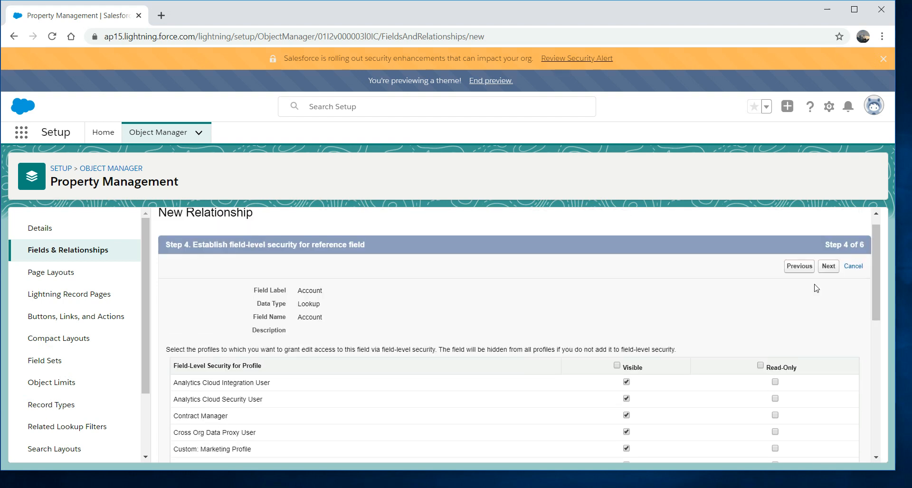
pyautogui.click(825, 267)
pyautogui.click(832, 283)
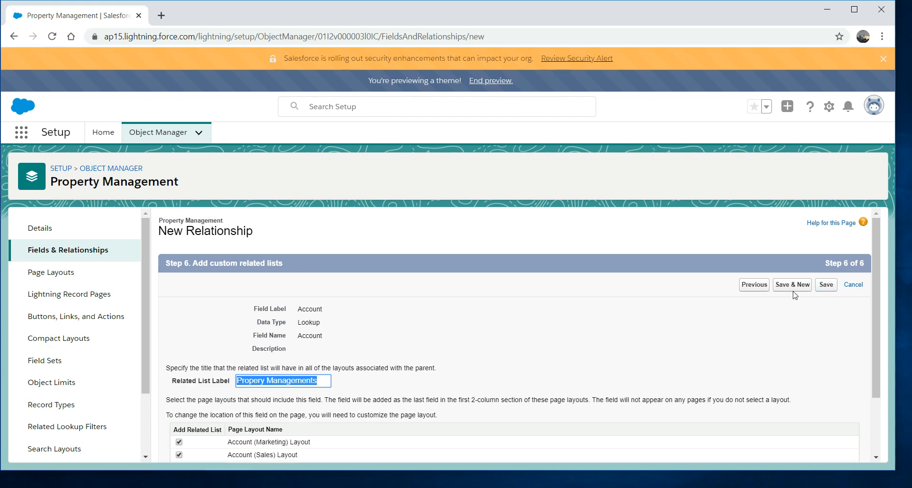
pyautogui.click(826, 285)
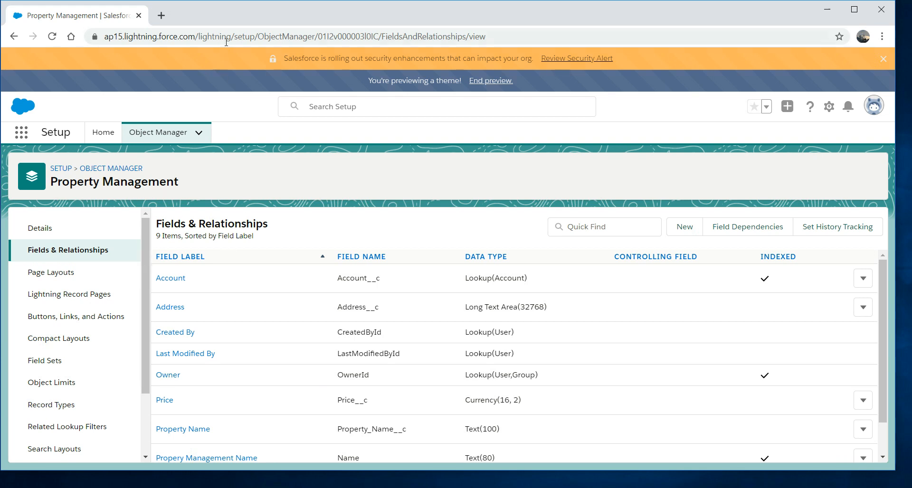
pyautogui.moveTo(232, 36); pyautogui.dragTo(91, 33)
pyautogui.hotkey('ctrl', 'c')
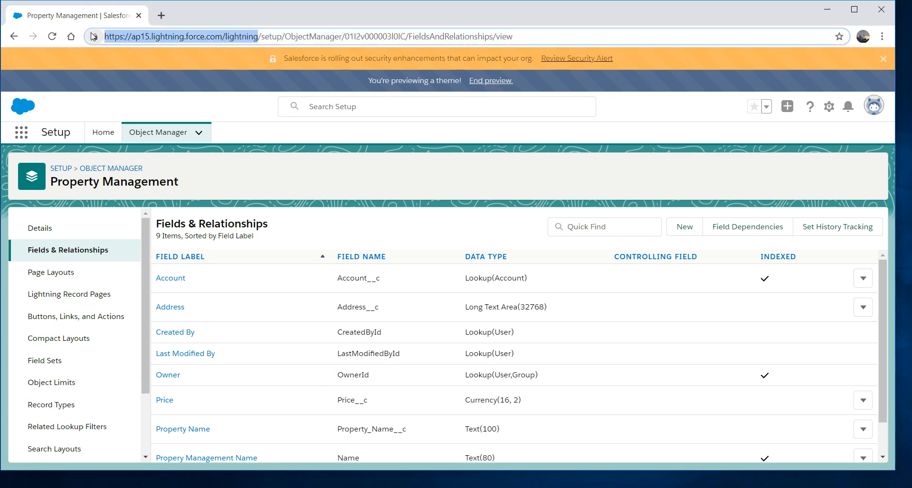
pyautogui.click(158, 17)
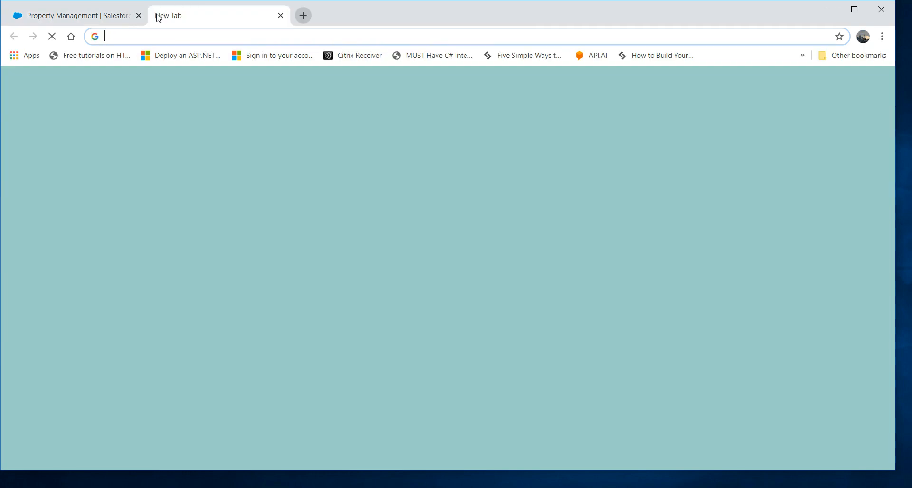
pyautogui.hotkey('ctrl', 'v')
pyautogui.press('Return')
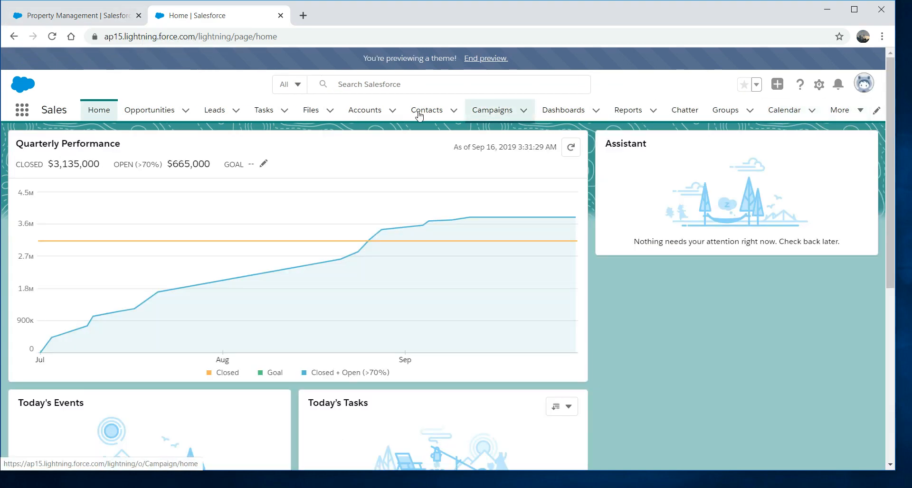
# Create and save a new account named TestAccount
pyautogui.click(375, 113)
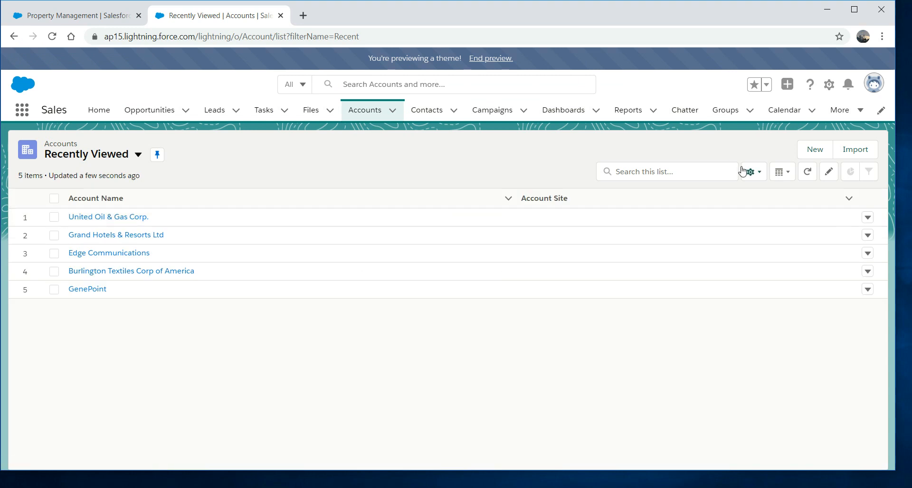
pyautogui.click(808, 155)
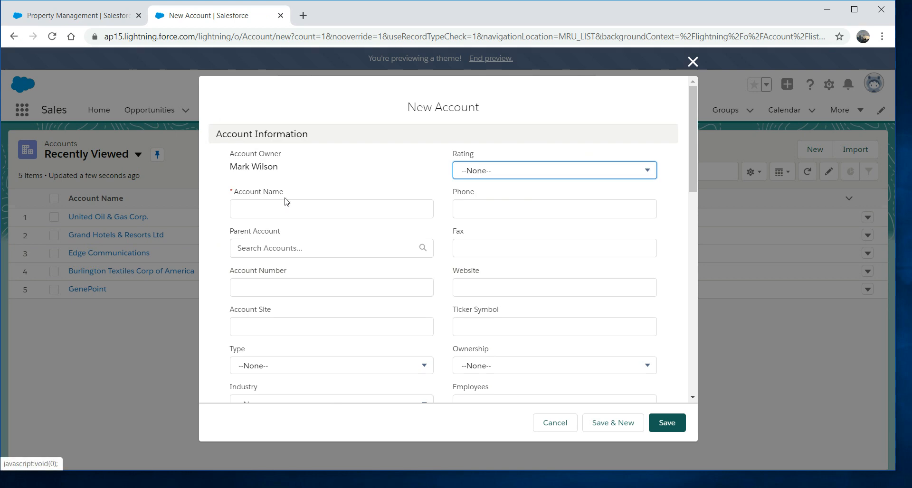
pyautogui.click(281, 209)
pyautogui.write('TestAccount')
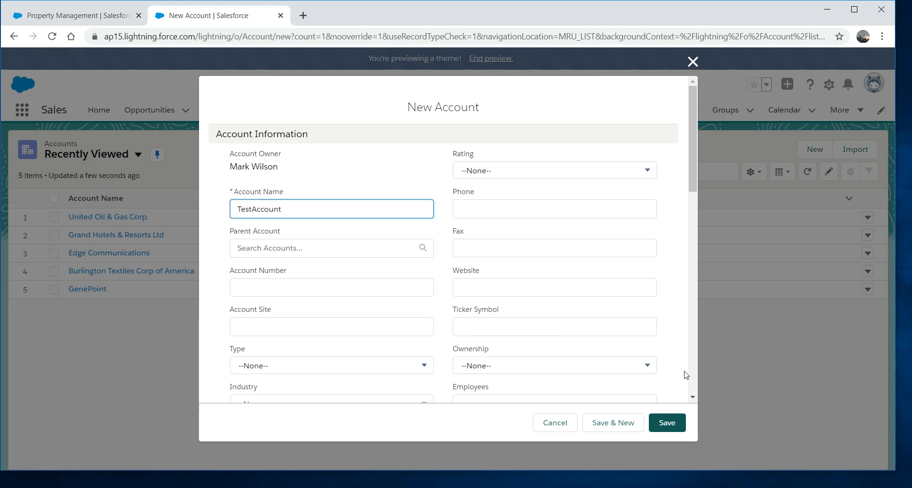
pyautogui.click(672, 424)
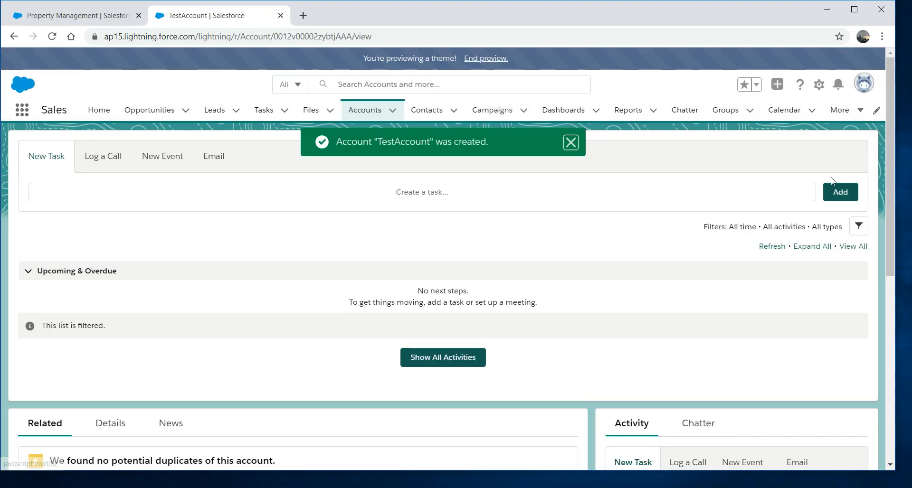
# Open the Propery Managements records and switch the list view to All
pyautogui.click(862, 112)
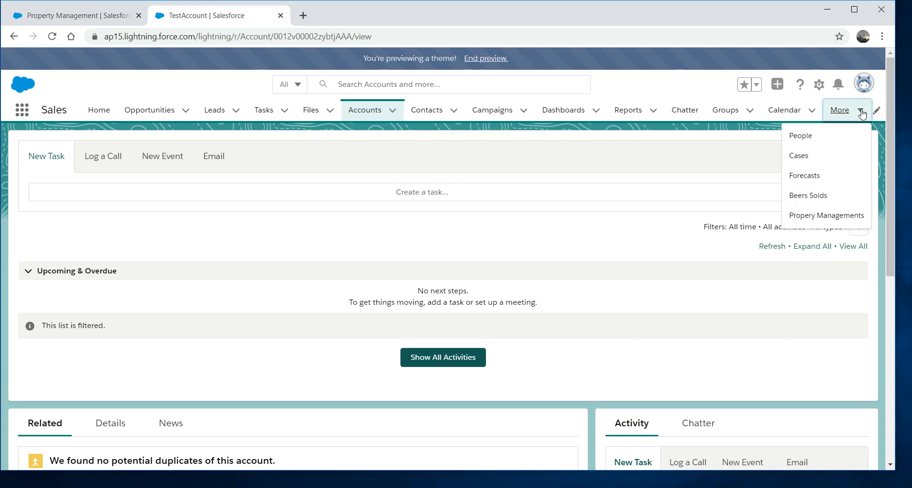
pyautogui.click(831, 218)
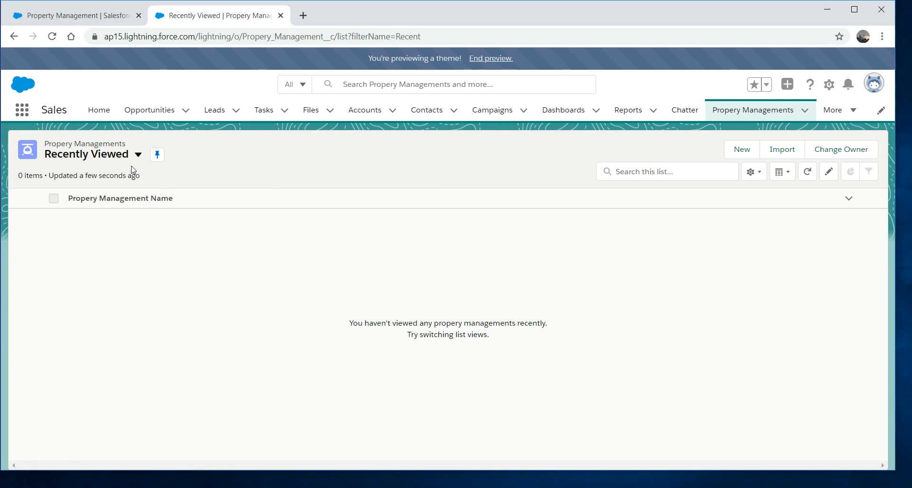
pyautogui.click(137, 154)
pyautogui.click(83, 195)
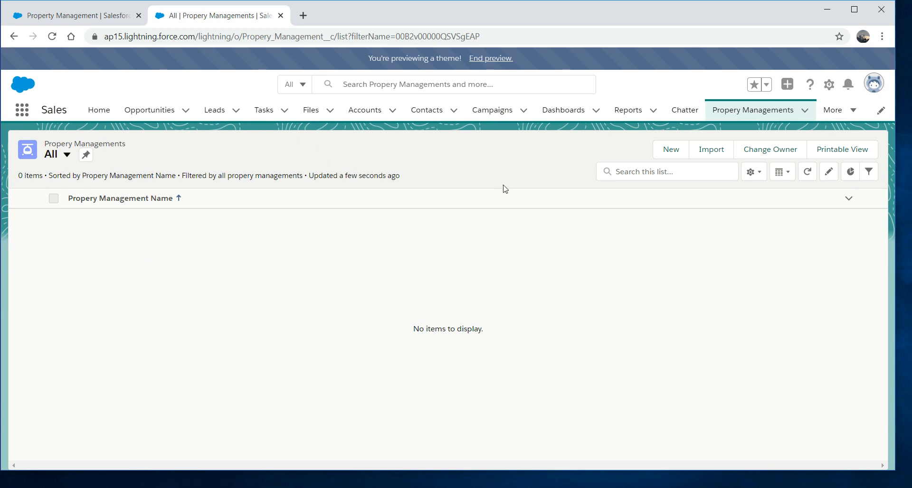
# Start a new Property Management record with both name fields set to Test, address xyz and price 12121212
pyautogui.click(668, 151)
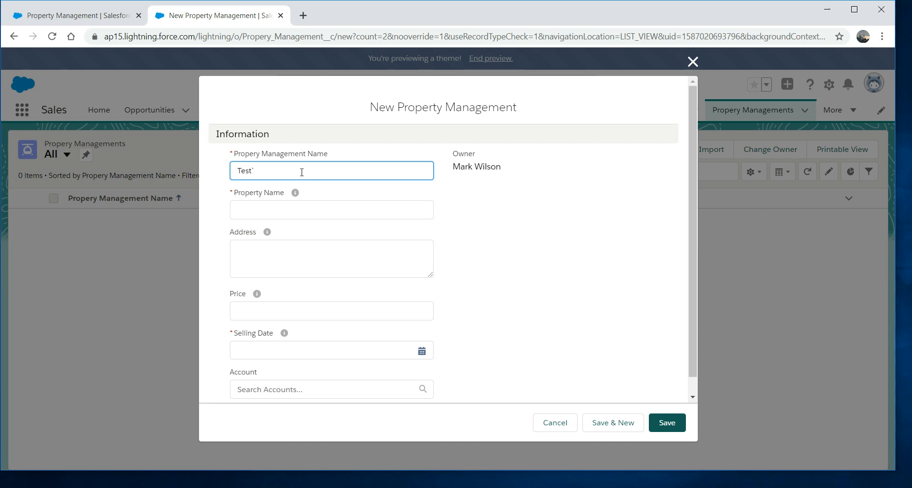
pyautogui.press('Tab')
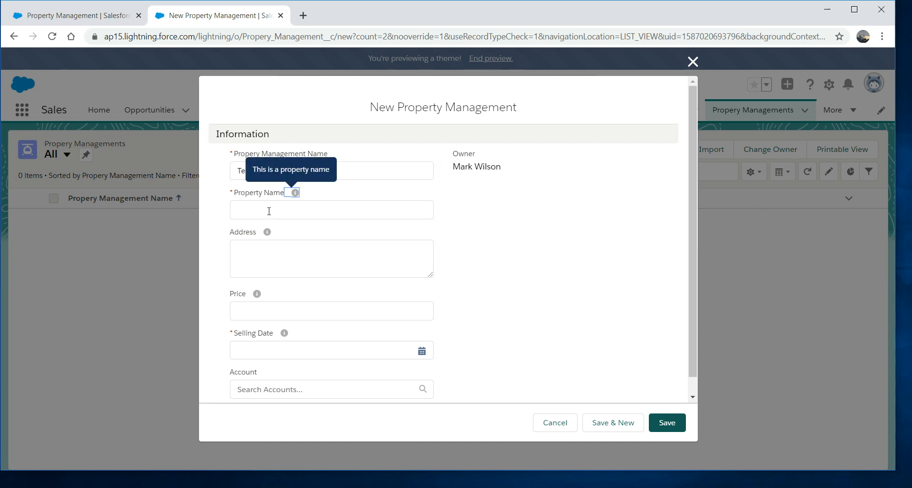
pyautogui.click(268, 212)
pyautogui.write('Test')
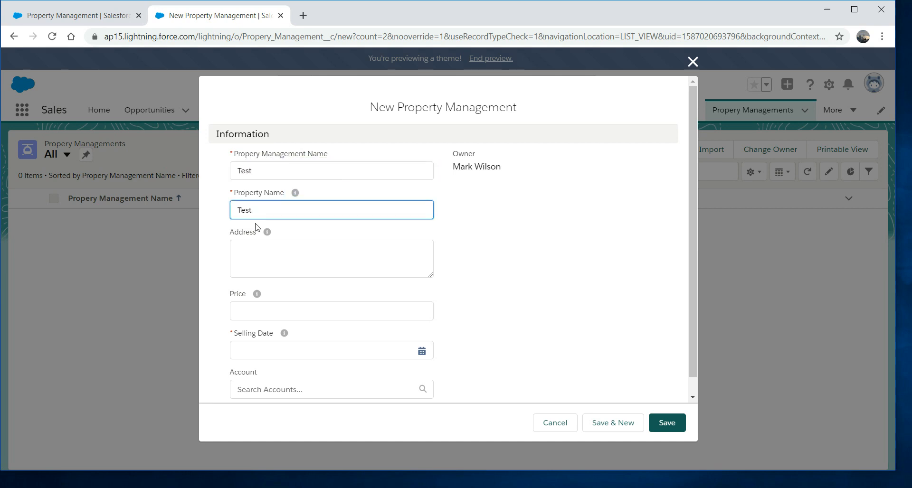
pyautogui.click(265, 267)
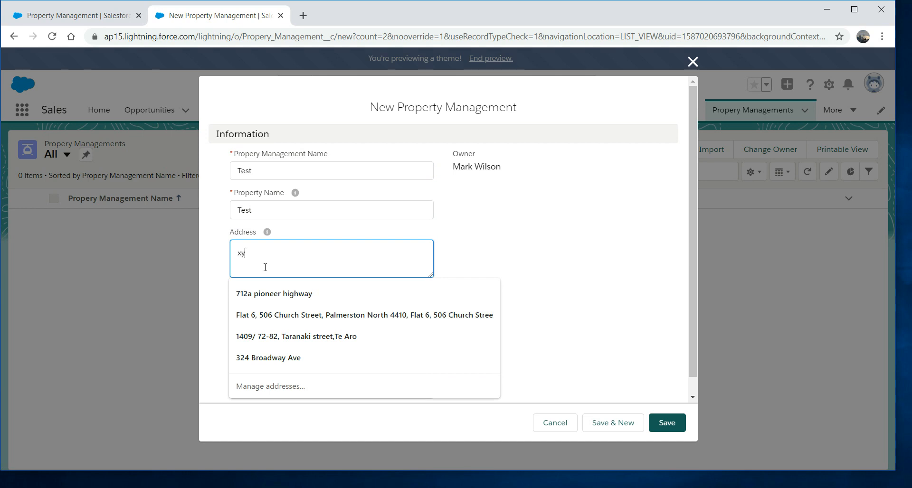
pyautogui.click(249, 312)
pyautogui.write('12121212')
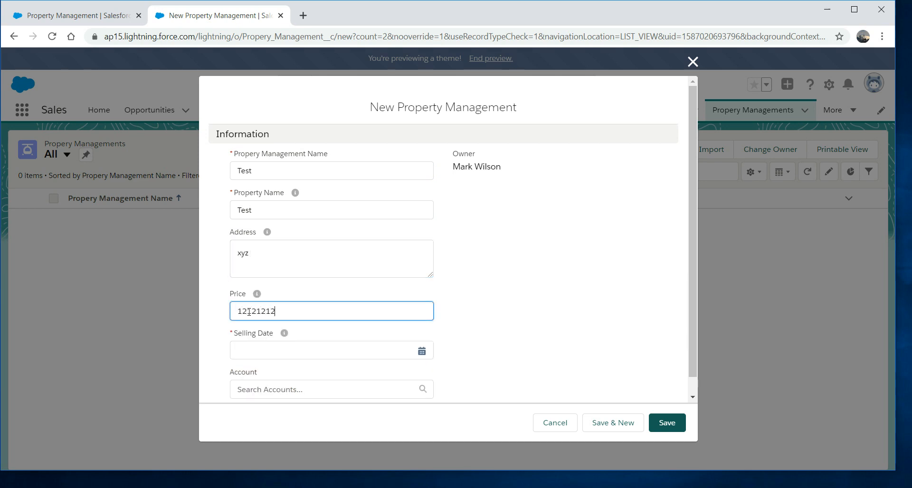
# Set the selling date to 4/16/2020, leave the Account field empty and save the property record
pyautogui.press('Tab')
pyautogui.press('Tab')
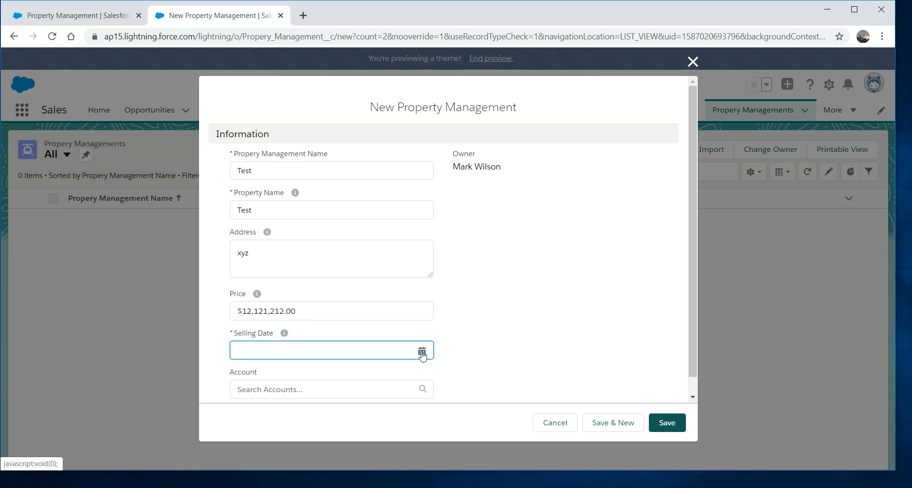
pyautogui.click(421, 352)
pyautogui.click(340, 236)
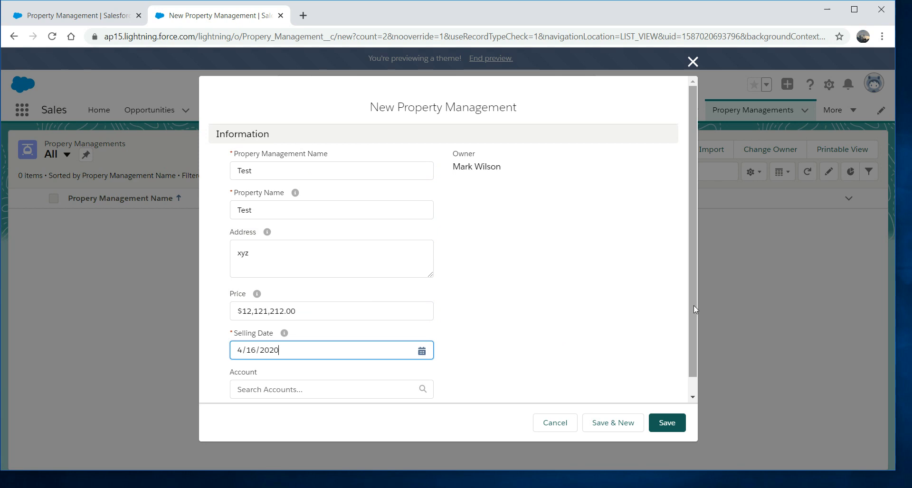
pyautogui.moveTo(693, 306); pyautogui.dragTo(693, 322)
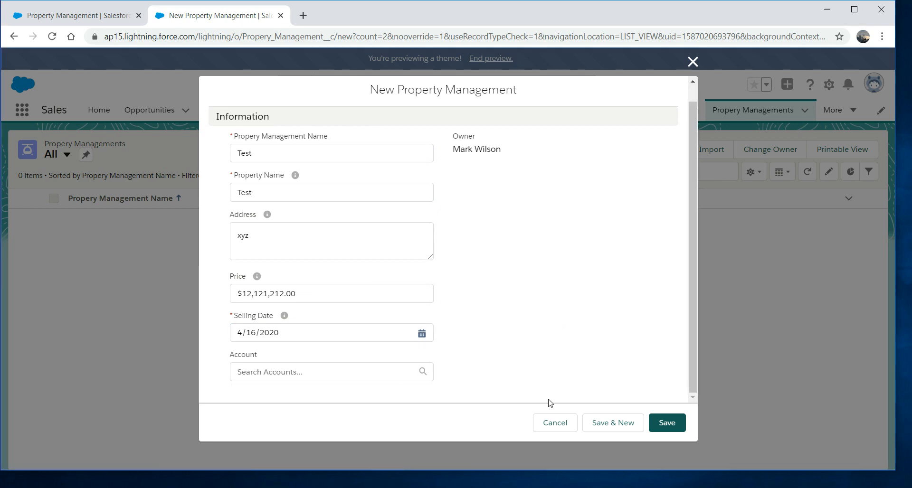
pyautogui.click(666, 424)
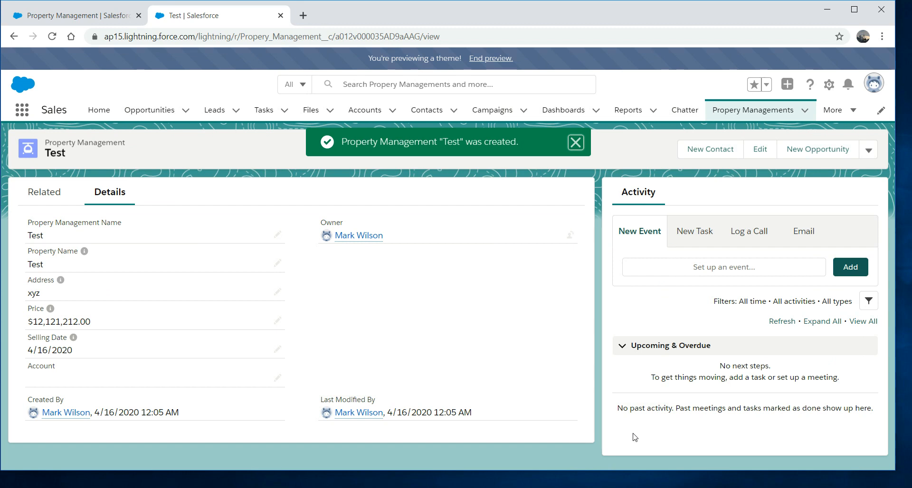
# Set the Account field of the Test property record to TestAccount and save the change
pyautogui.click(277, 378)
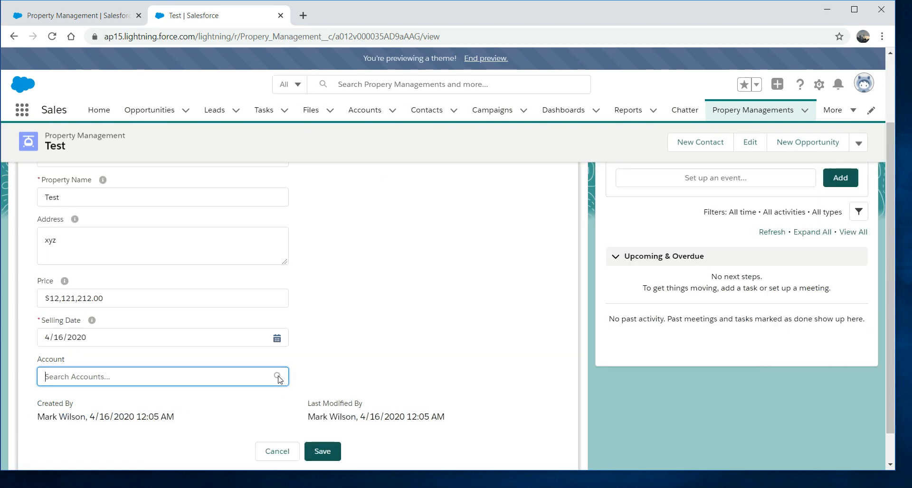
pyautogui.click(130, 402)
pyautogui.click(321, 449)
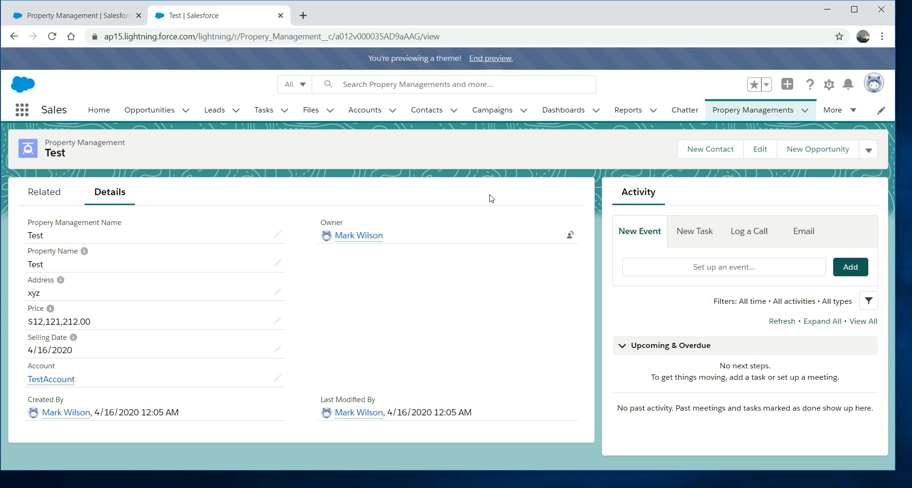
# Delete the TestAccount record from the recently viewed accounts
pyautogui.click(363, 115)
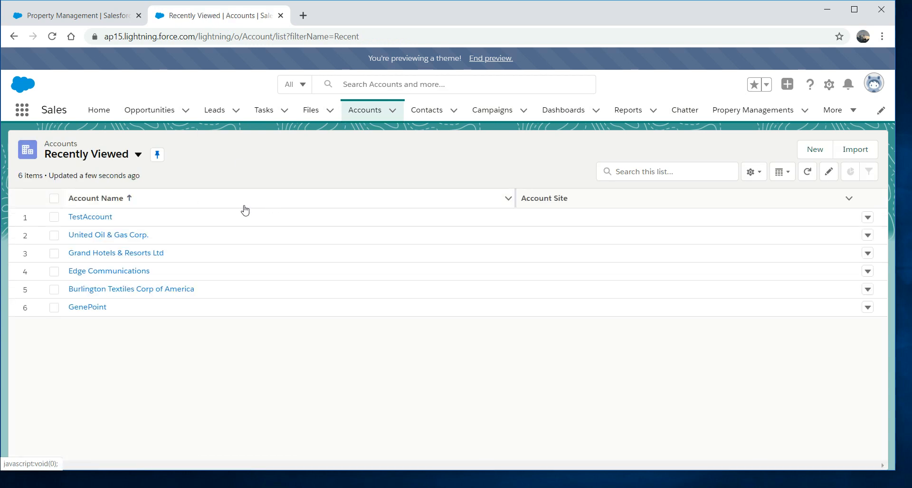
pyautogui.click(54, 217)
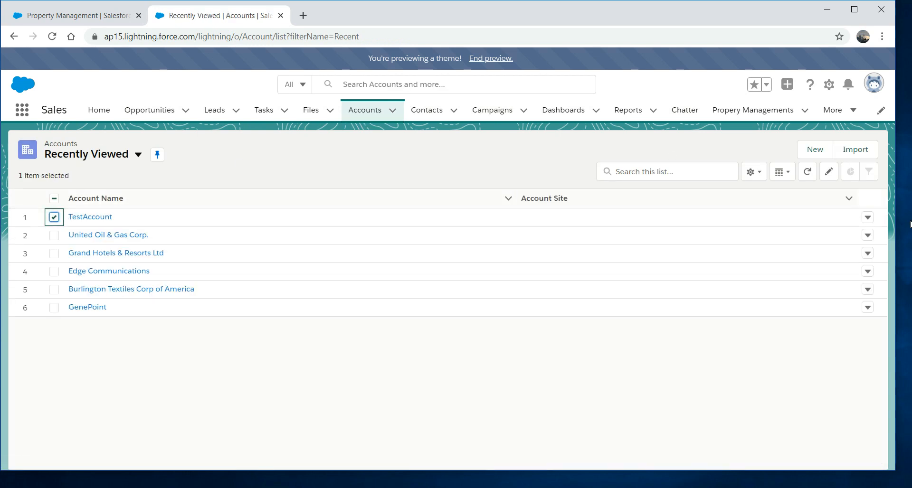
pyautogui.click(867, 218)
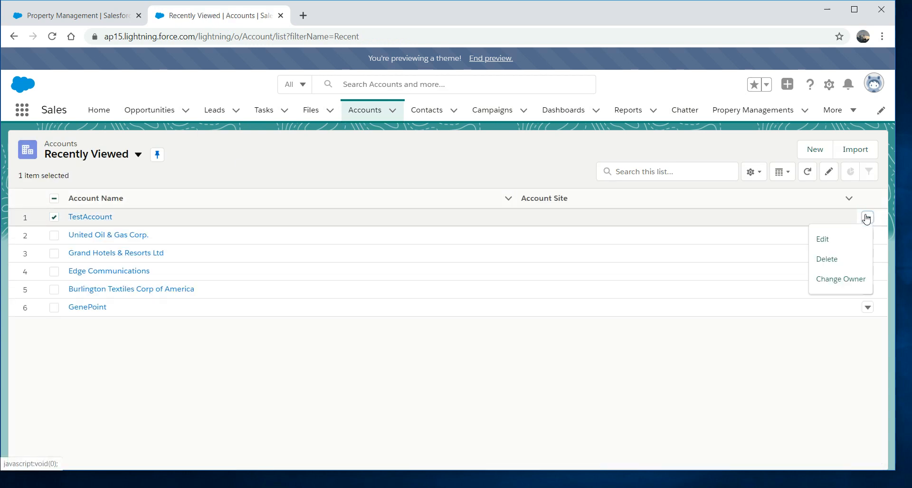
pyautogui.click(835, 259)
pyautogui.click(608, 292)
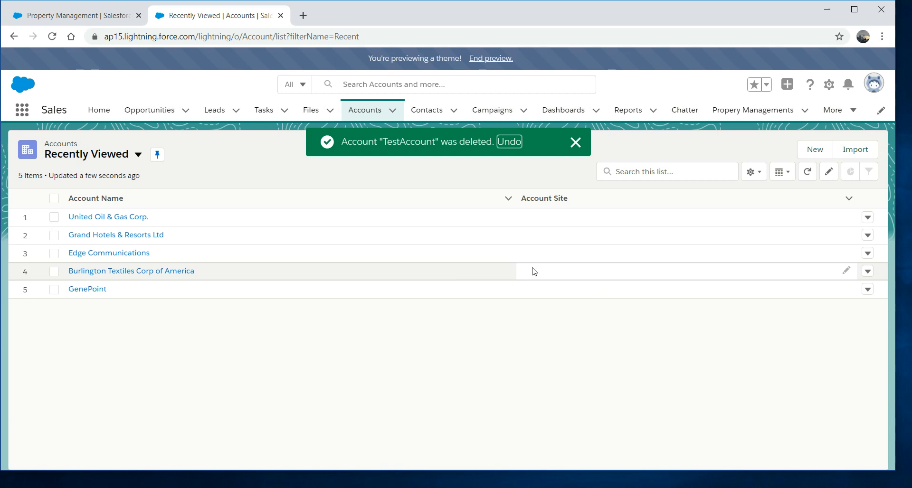
# Check the Account field on the Test property record and return to the Propery Managements list
pyautogui.click(747, 112)
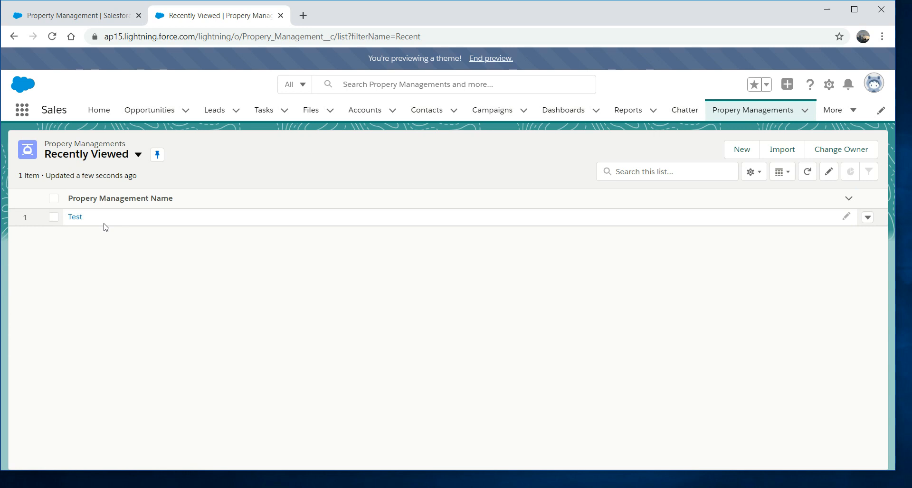
pyautogui.click(75, 217)
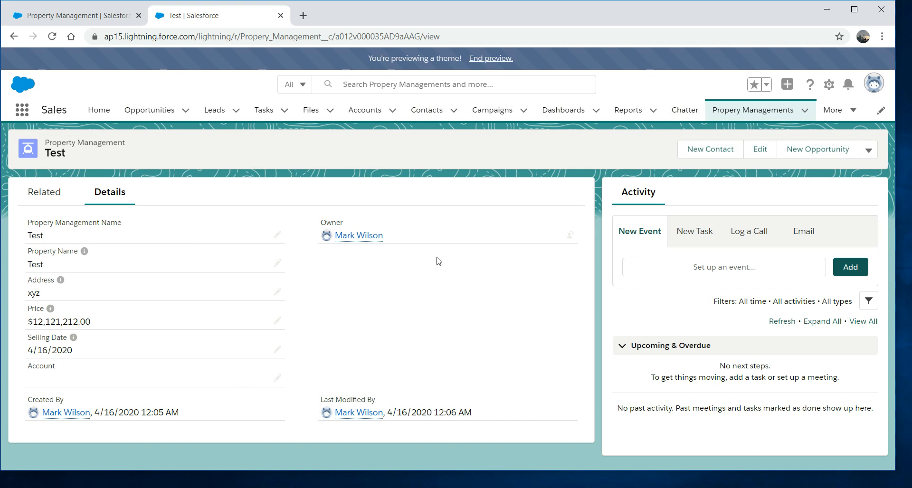
pyautogui.click(741, 110)
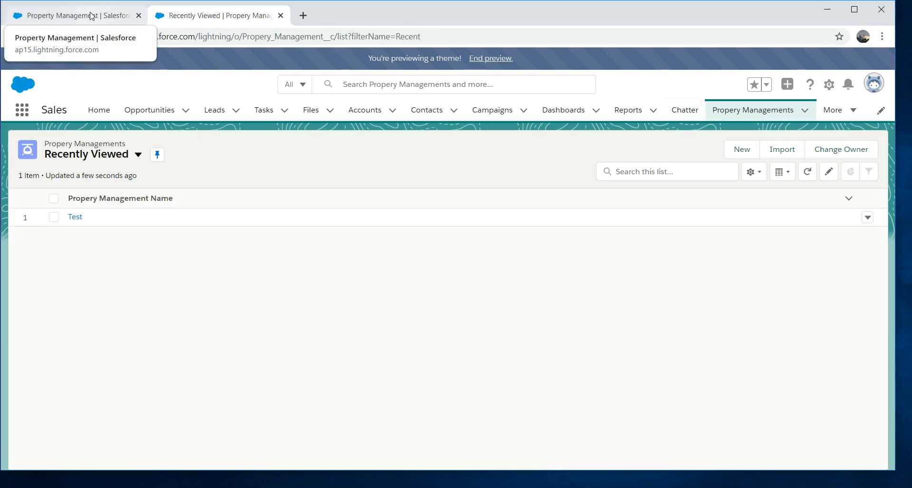
# Try to change the Property Management object's Account field to a Master-Detail Relationship in Object Manager
pyautogui.click(92, 15)
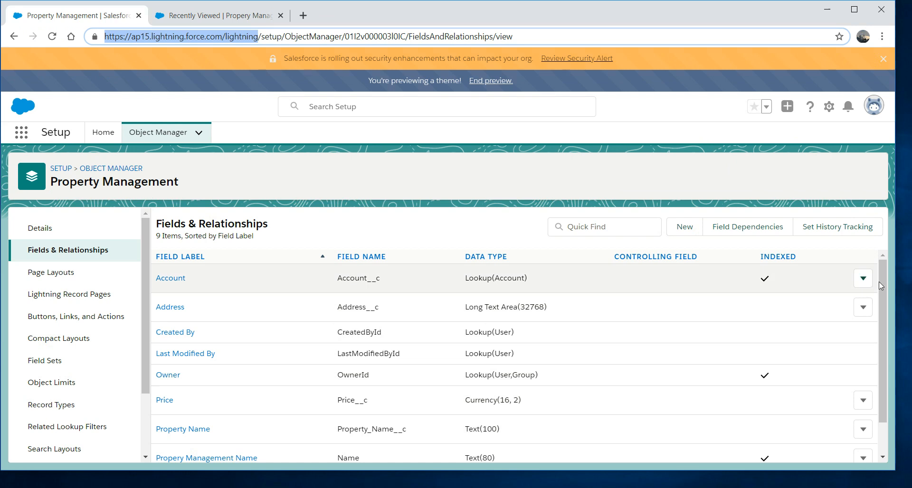
pyautogui.moveTo(884, 275); pyautogui.dragTo(884, 278)
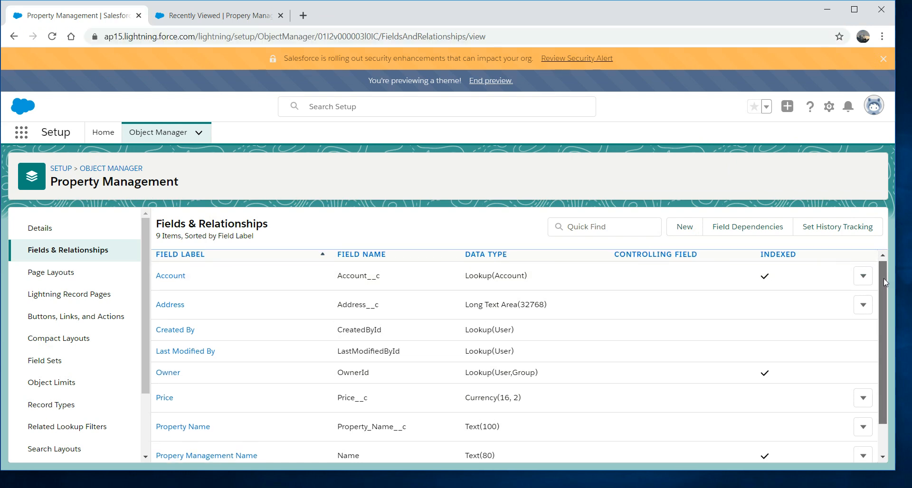
pyautogui.click(863, 276)
pyautogui.click(836, 308)
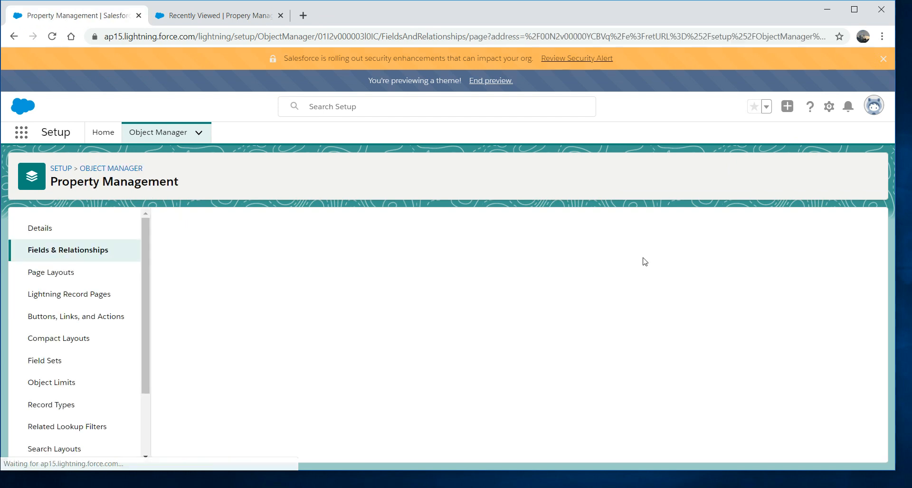
pyautogui.click(402, 270)
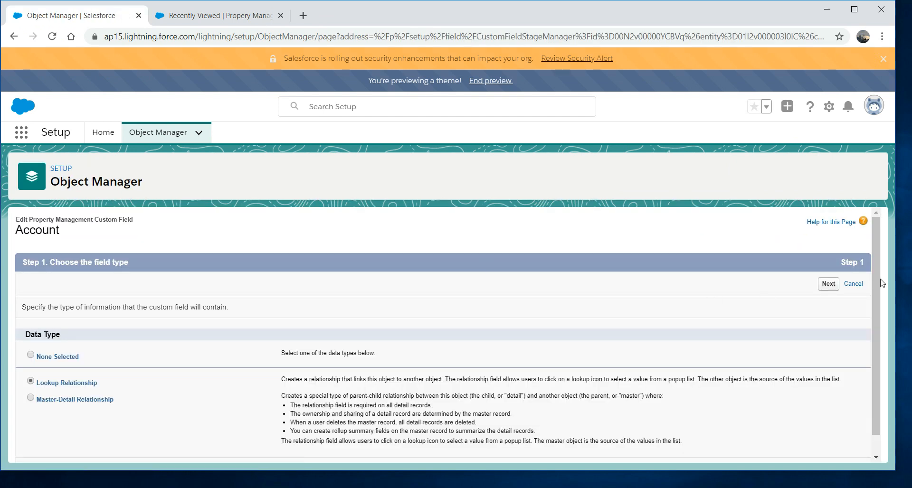
pyautogui.scroll(-1, 866, 367)
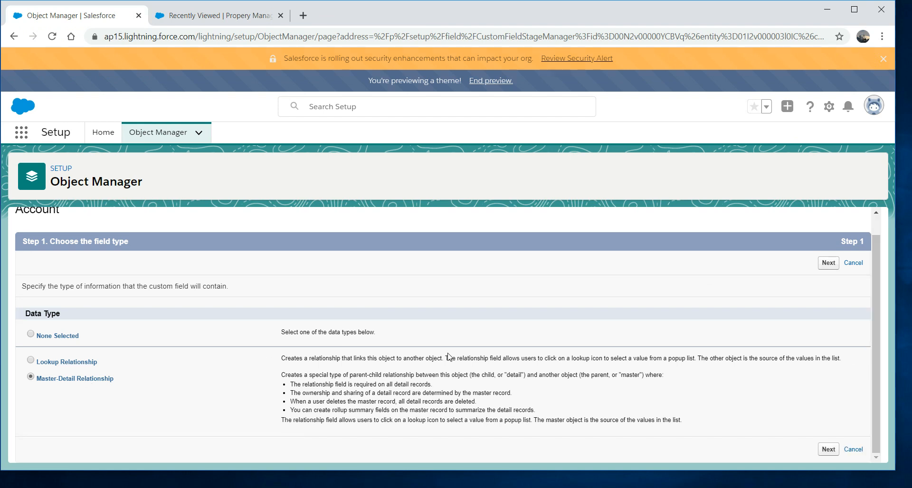
pyautogui.click(828, 265)
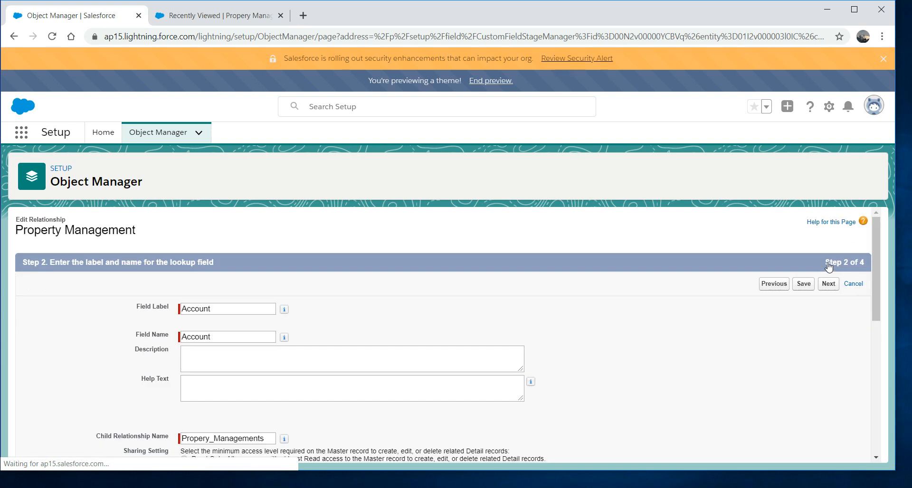
pyautogui.click(802, 285)
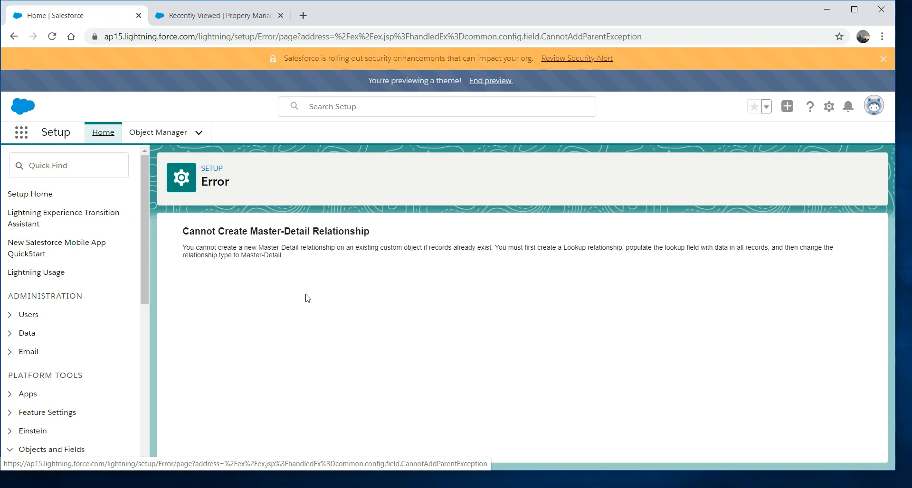
# Reopen the Test property record and choose TestAccount for its Account field
pyautogui.click(204, 18)
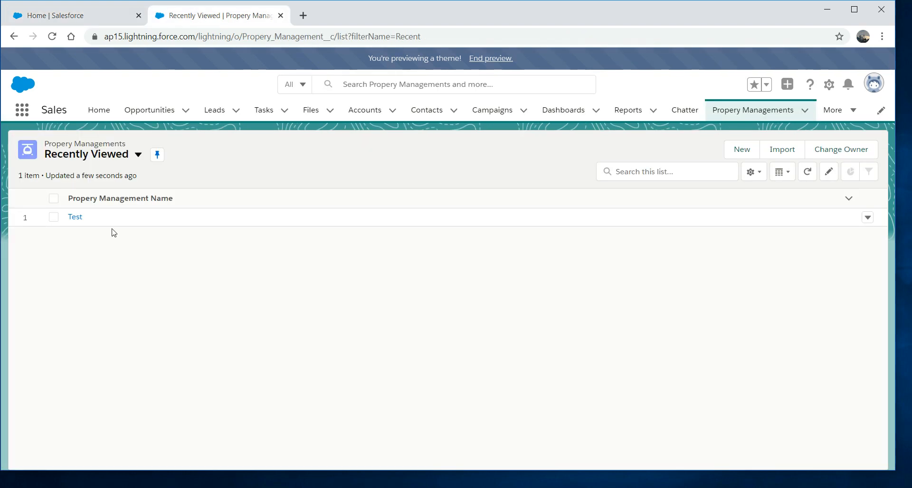
pyautogui.click(75, 18)
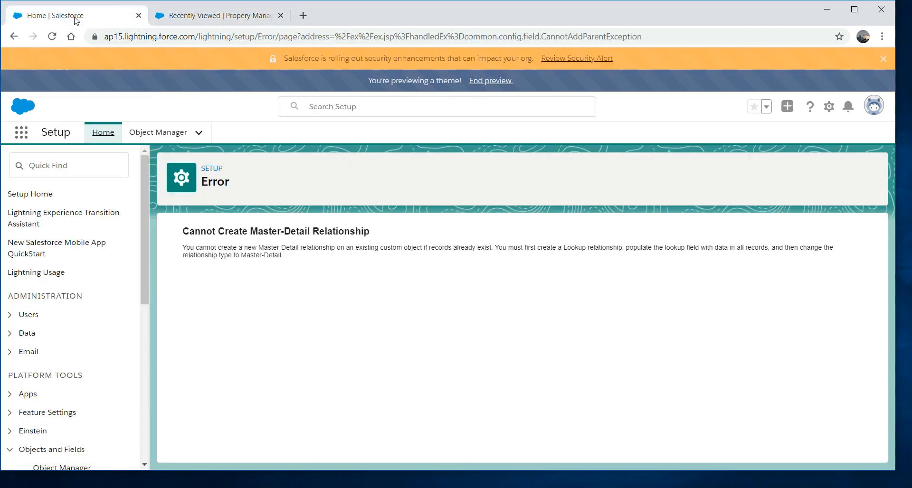
pyautogui.click(229, 19)
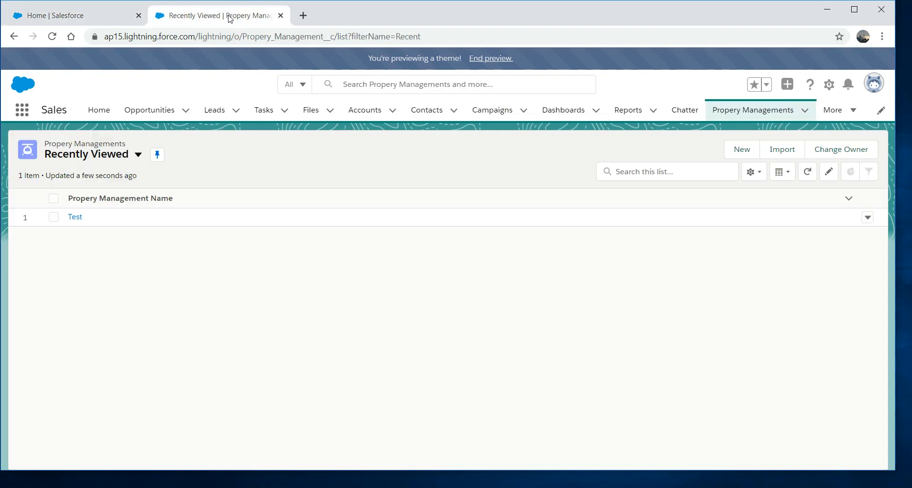
pyautogui.click(75, 217)
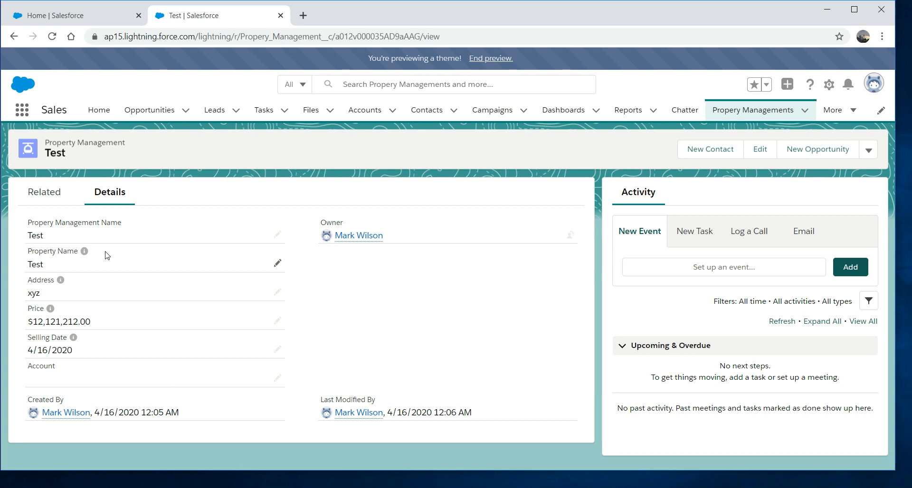
pyautogui.click(277, 377)
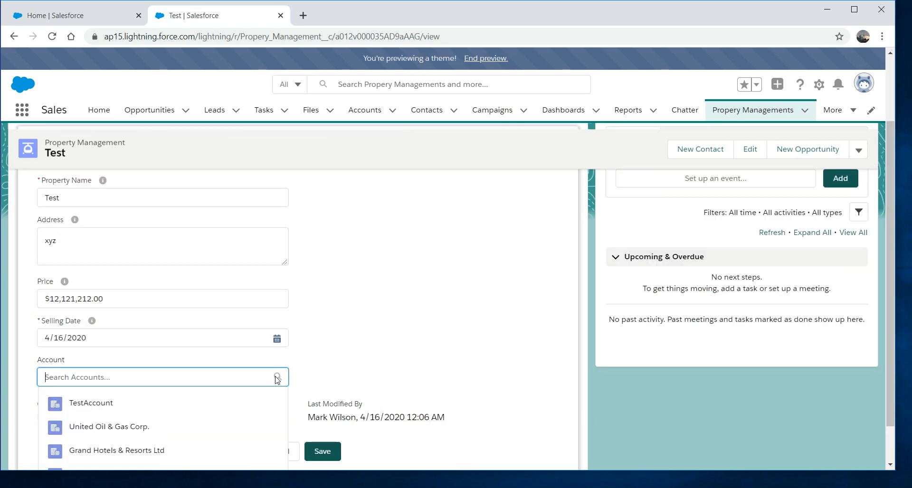
pyautogui.click(113, 409)
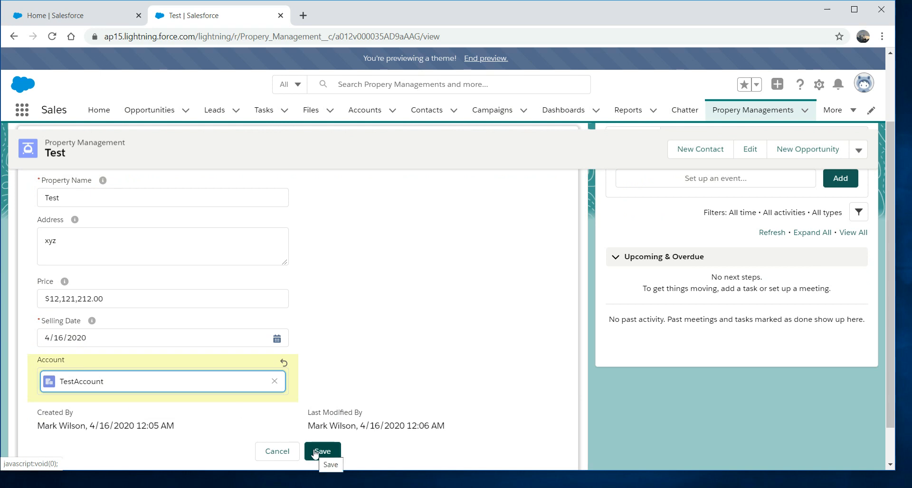
# Leave the Test property record without saving its changes and create a new account named test account
pyautogui.click(361, 113)
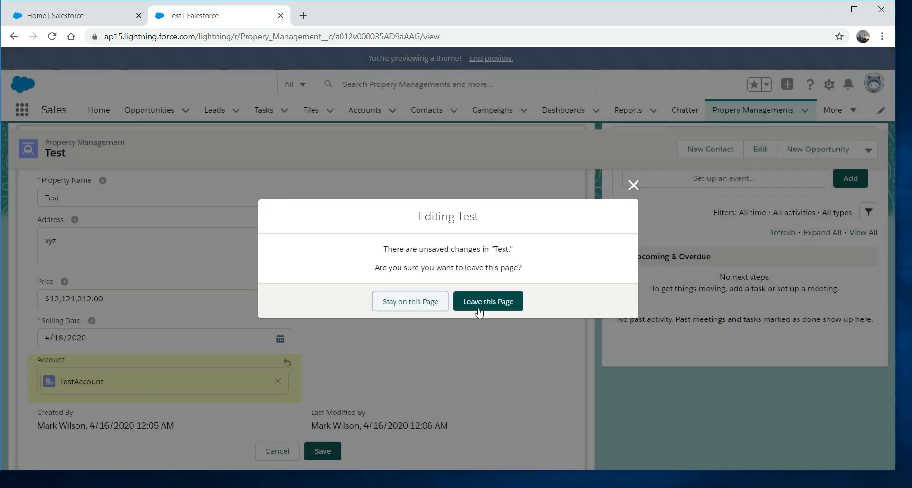
pyautogui.click(478, 312)
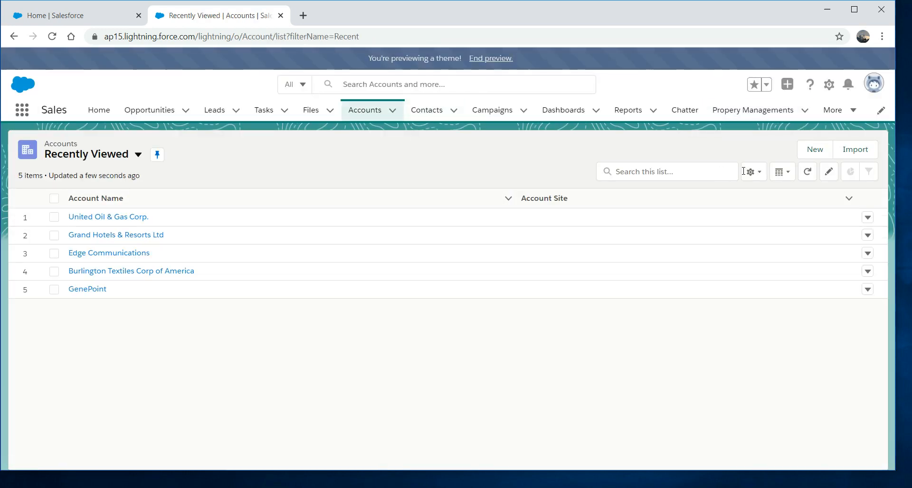
pyautogui.click(812, 151)
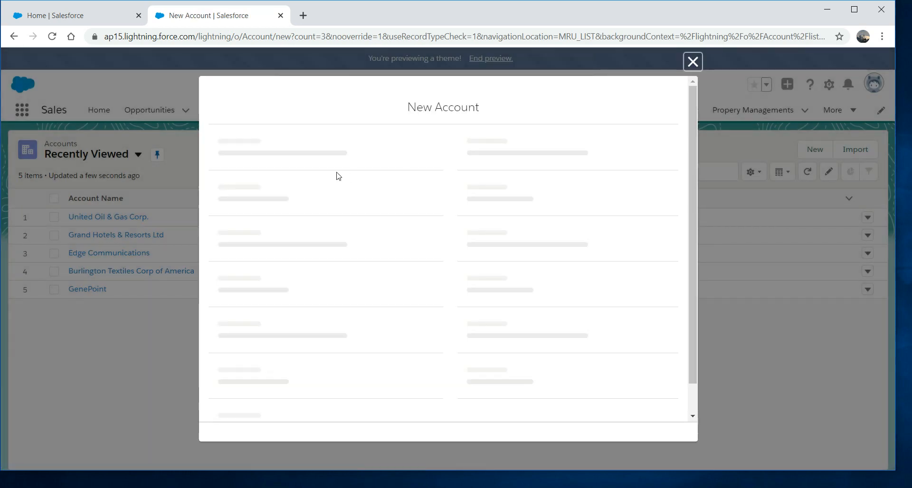
pyautogui.click(276, 206)
pyautogui.write('te')
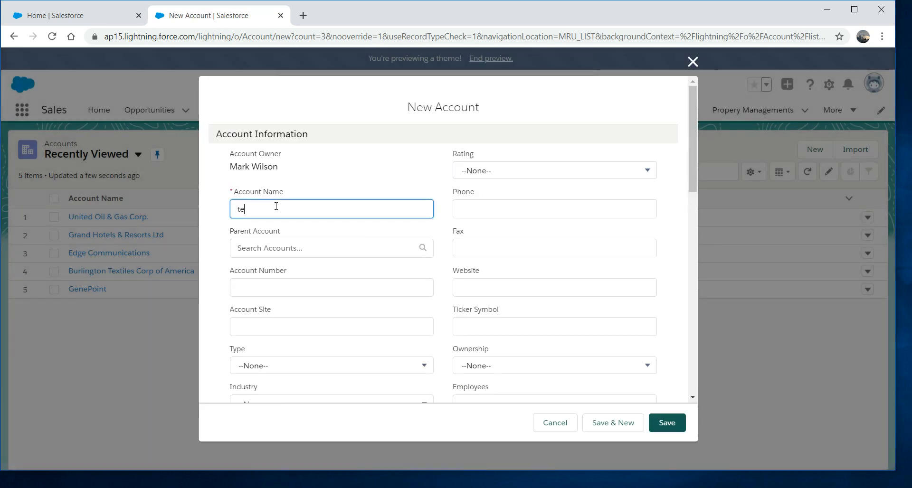
pyautogui.write('st account')
pyautogui.click(672, 429)
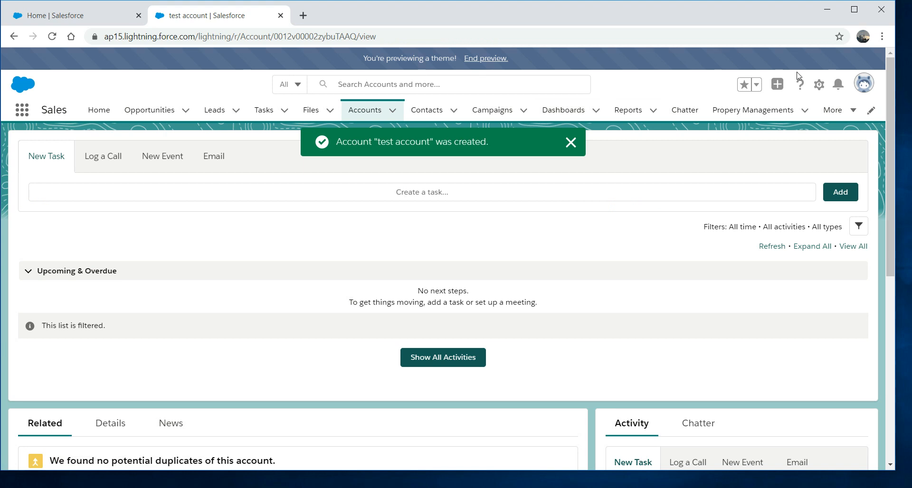
# Set the Account field of the Test property record to test account and save the record
pyautogui.click(761, 114)
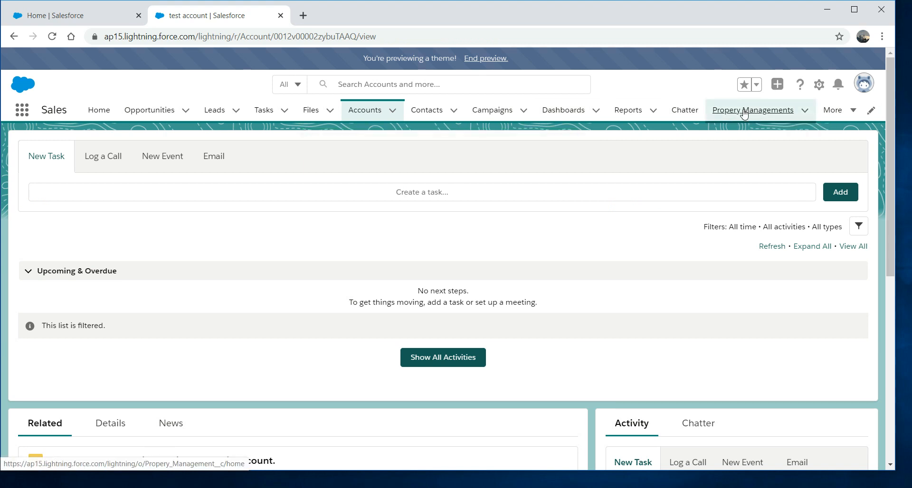
pyautogui.click(71, 218)
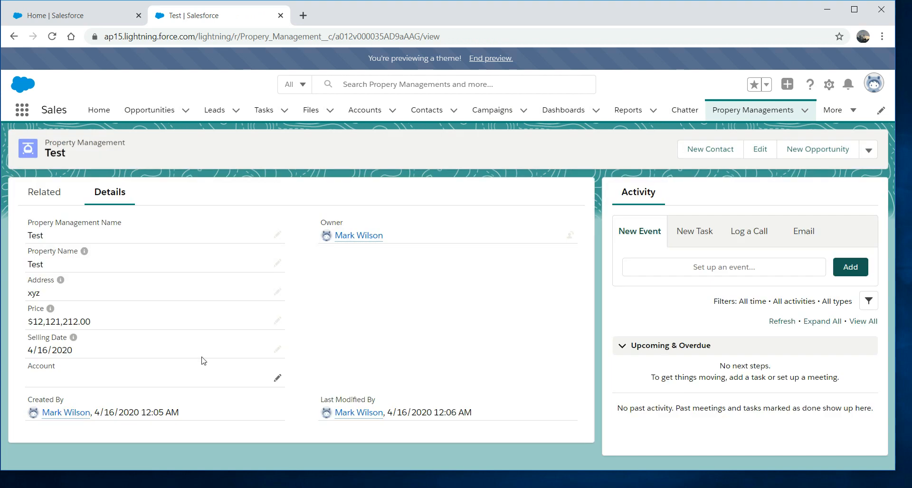
pyautogui.click(278, 379)
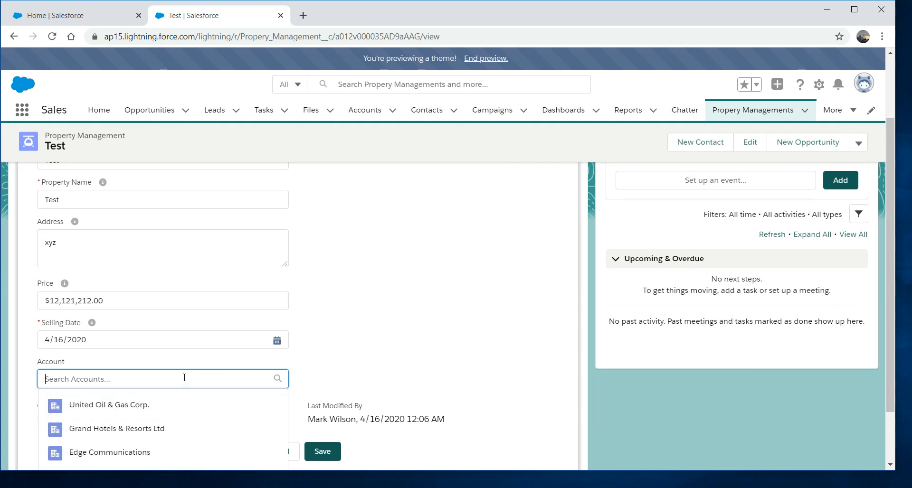
pyautogui.write('test')
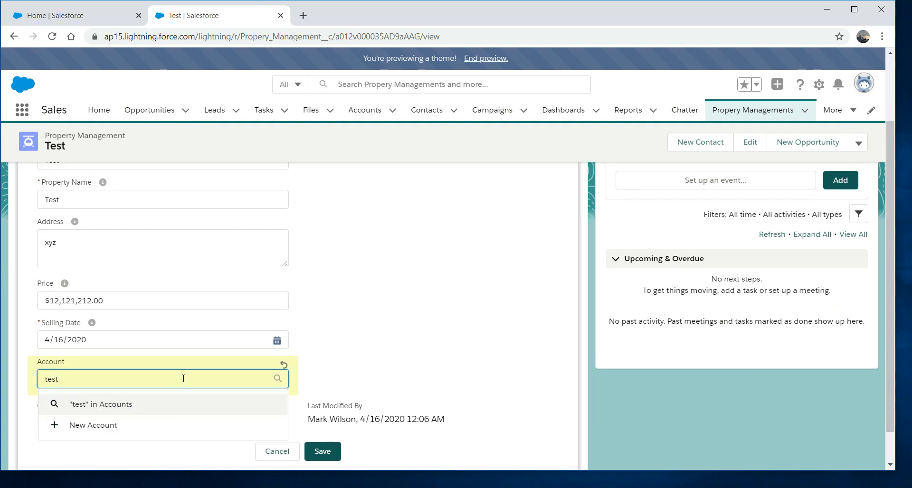
pyautogui.click(111, 430)
pyautogui.click(321, 450)
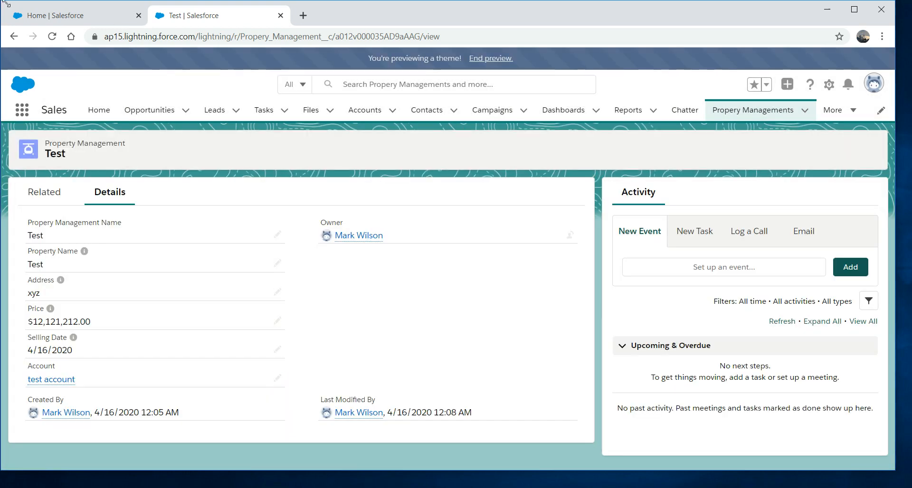
# Return to Setup and open the Property Management object's Fields & Relationships in Object Manager
pyautogui.click(47, 15)
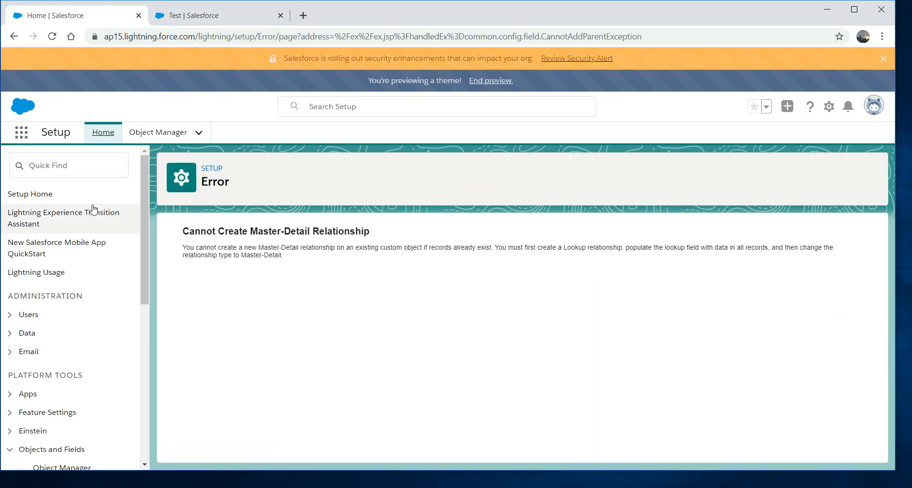
pyautogui.click(211, 169)
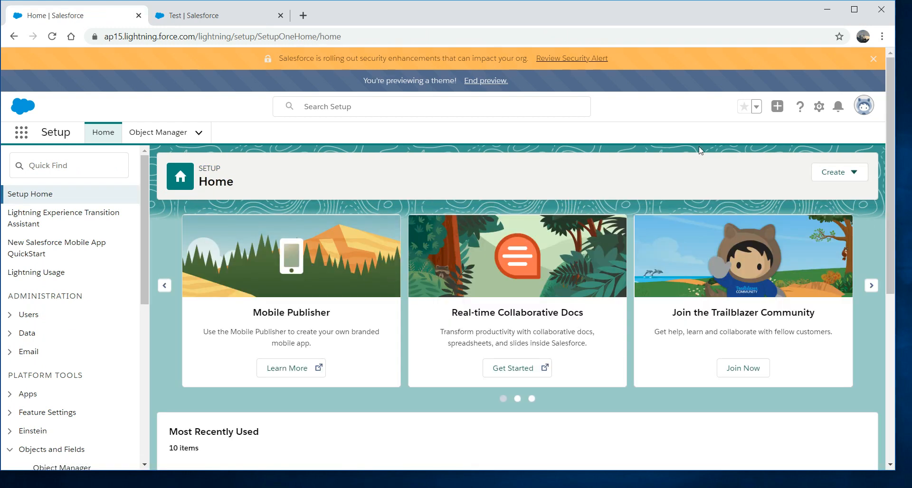
pyautogui.click(161, 133)
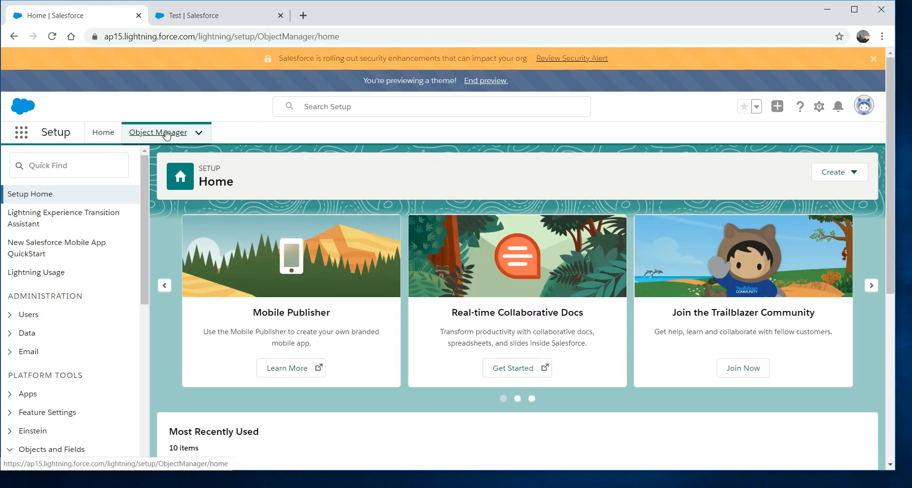
pyautogui.click(676, 173)
pyautogui.write('prope')
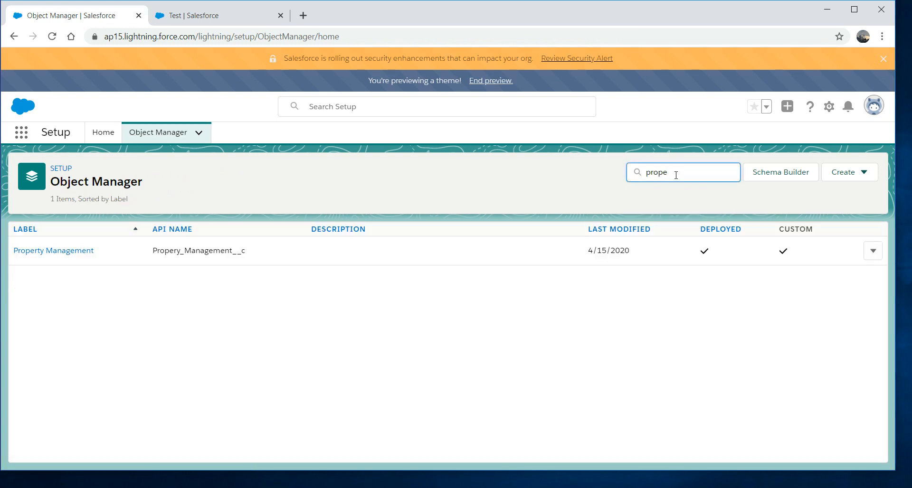
pyautogui.click(70, 255)
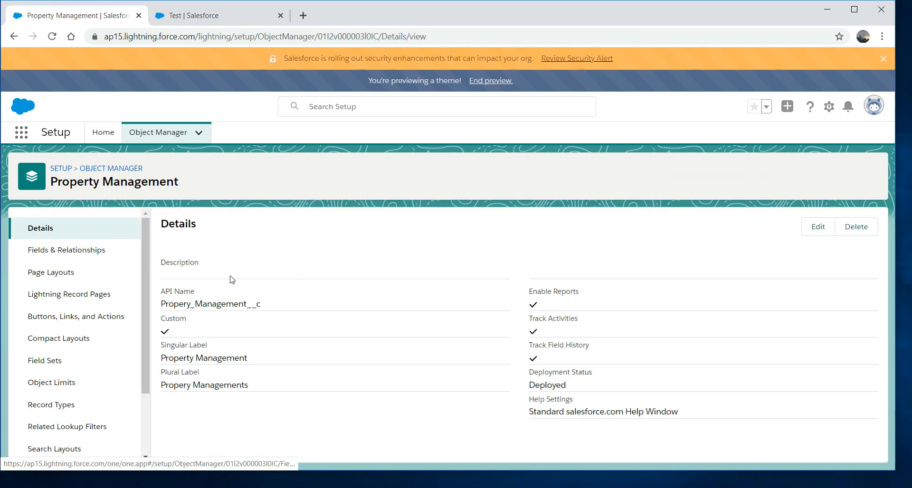
pyautogui.click(84, 252)
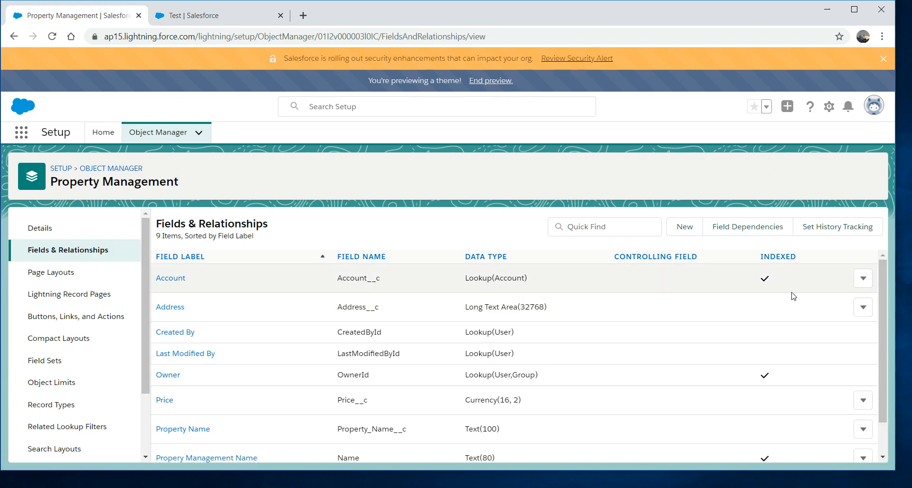
# Change the Account field's type from Lookup to Master-Detail Relationship and save the field
pyautogui.click(864, 281)
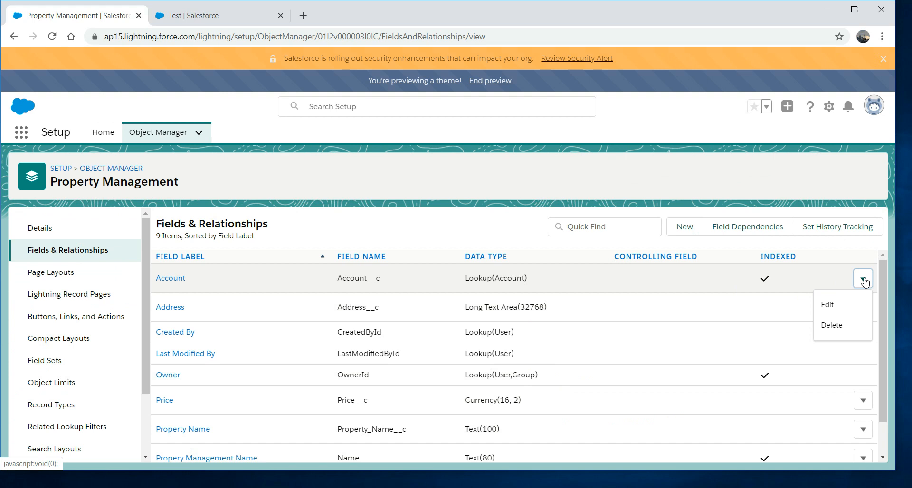
pyautogui.click(830, 304)
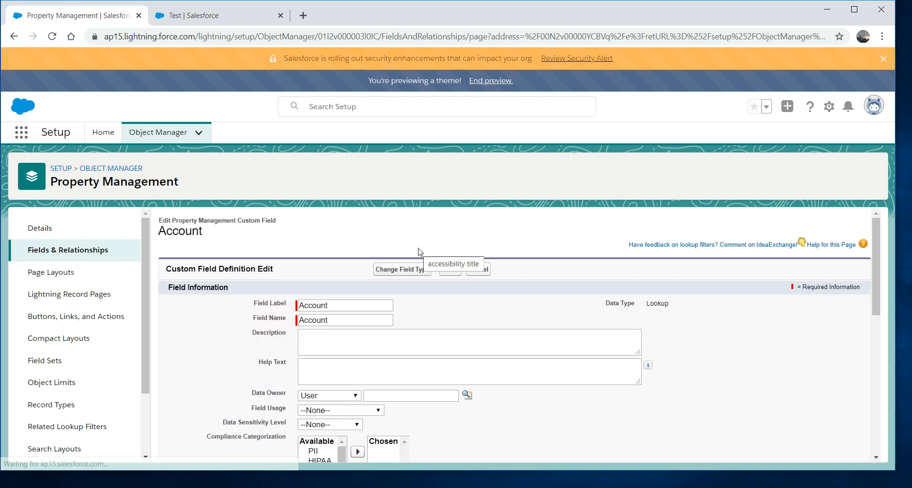
pyautogui.click(403, 272)
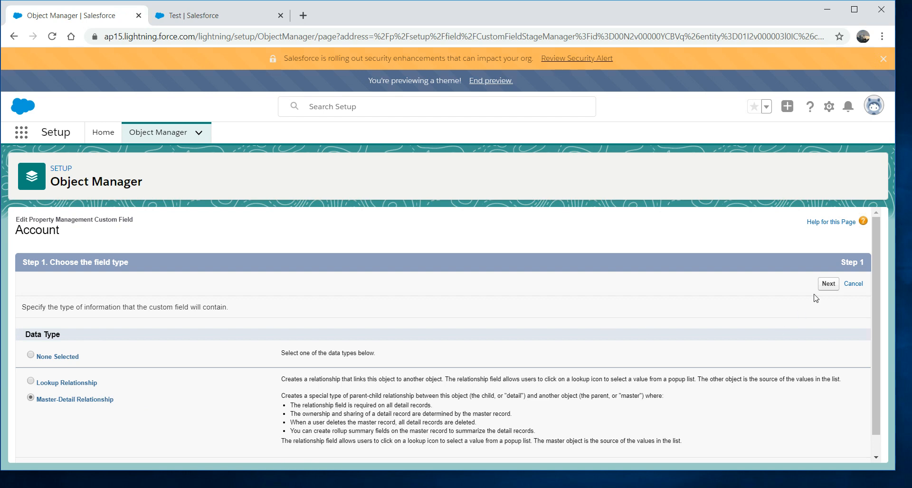
pyautogui.click(828, 283)
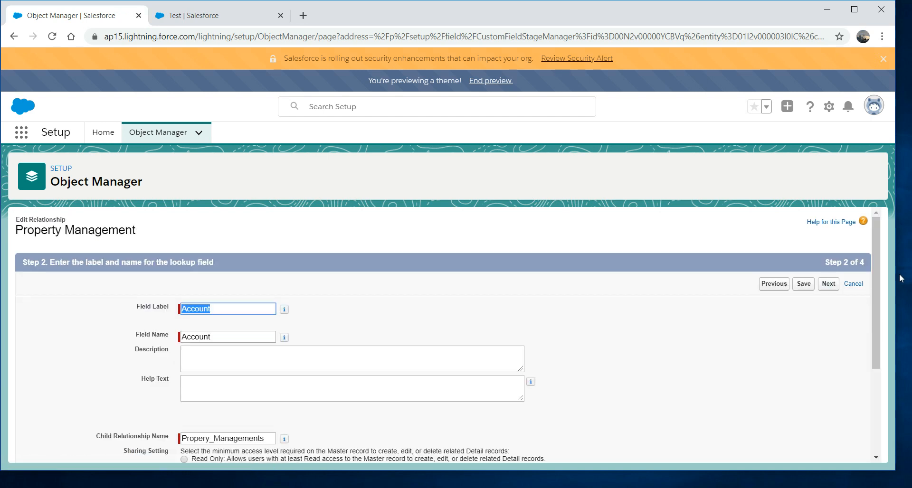
pyautogui.click(804, 284)
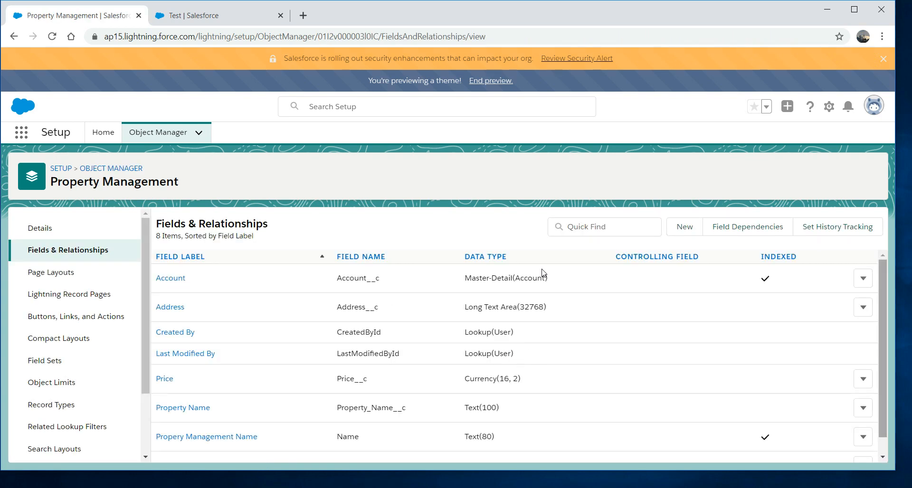
# Check the Account field on the Test property record and in its edit form, closing the form without saving
pyautogui.click(213, 19)
pyautogui.click(757, 112)
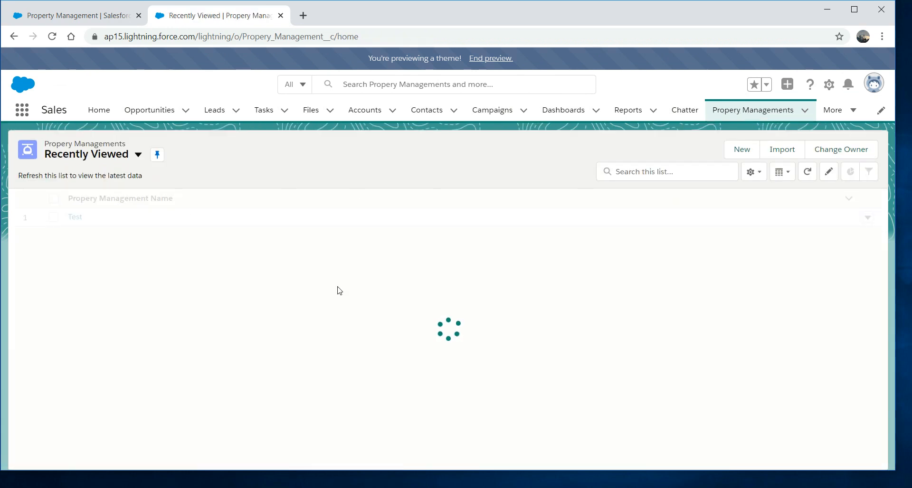
pyautogui.click(74, 218)
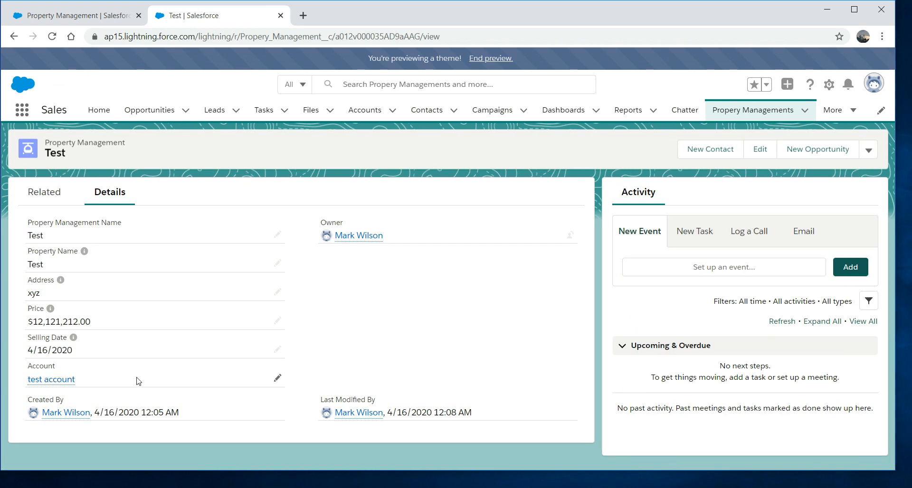
pyautogui.click(759, 116)
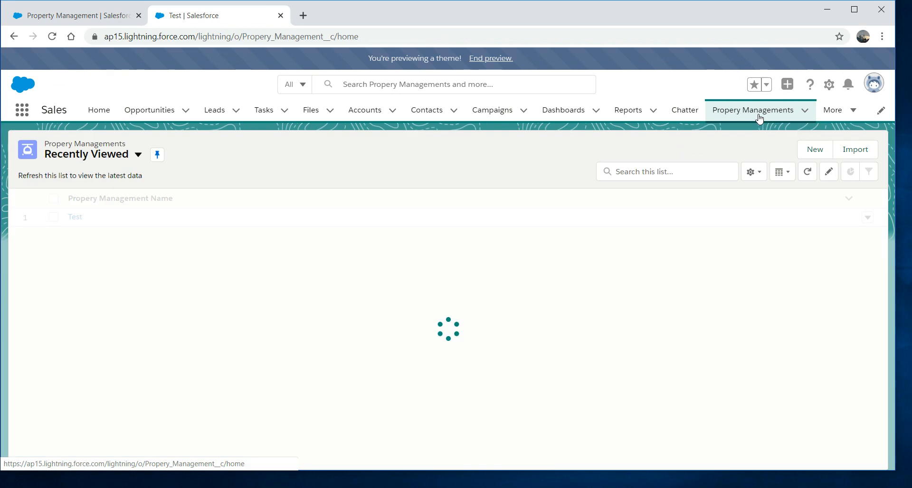
pyautogui.click(868, 218)
pyautogui.click(830, 238)
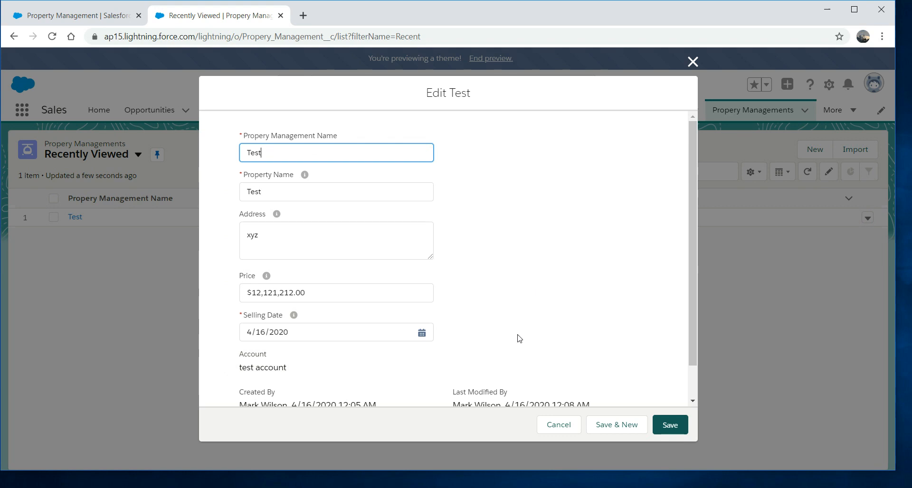
pyautogui.scroll(-1, 689, 332)
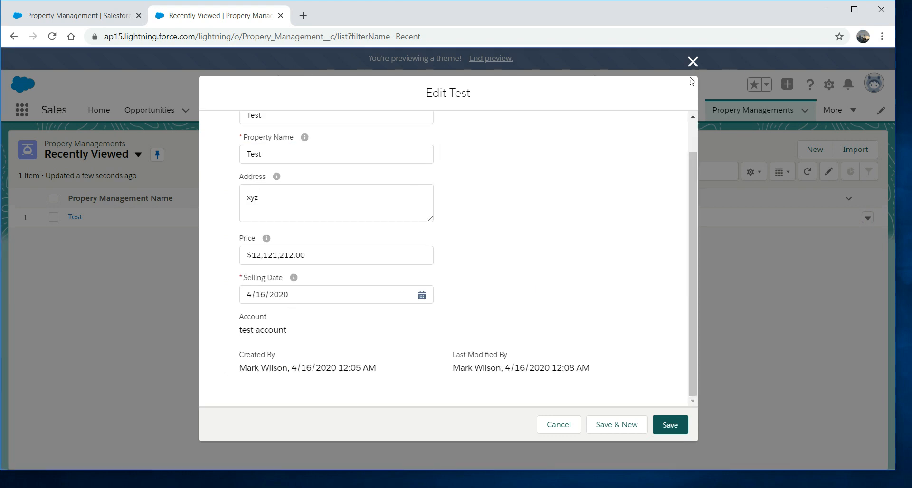
pyautogui.click(692, 62)
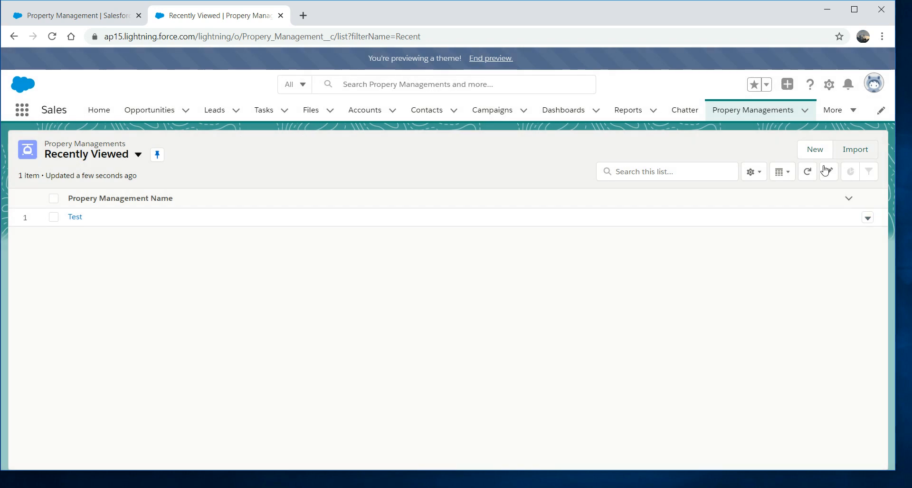
# Start a new Property Management record named 2, with Test222 as both the property name and the address
pyautogui.click(815, 150)
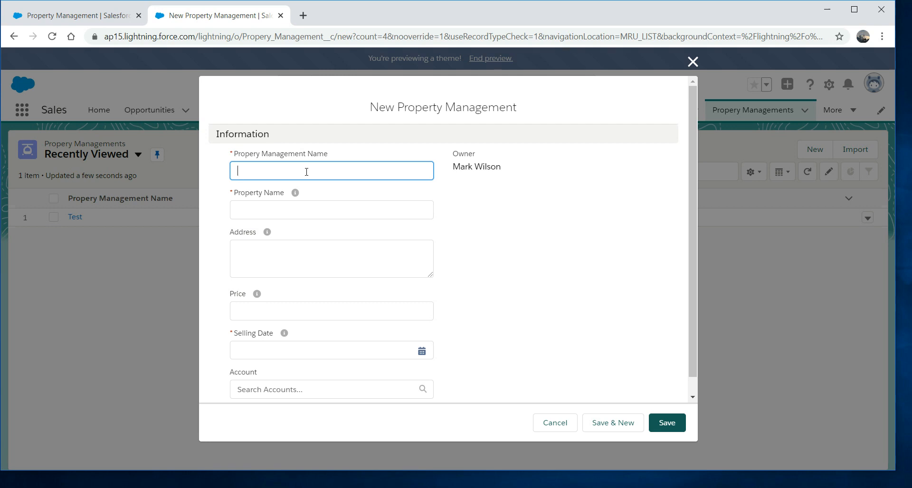
pyautogui.press('Tab')
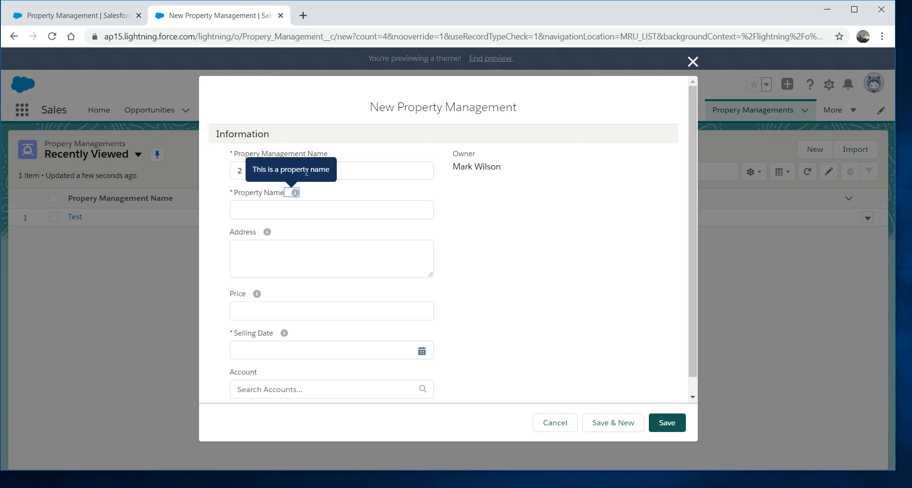
pyautogui.click(281, 206)
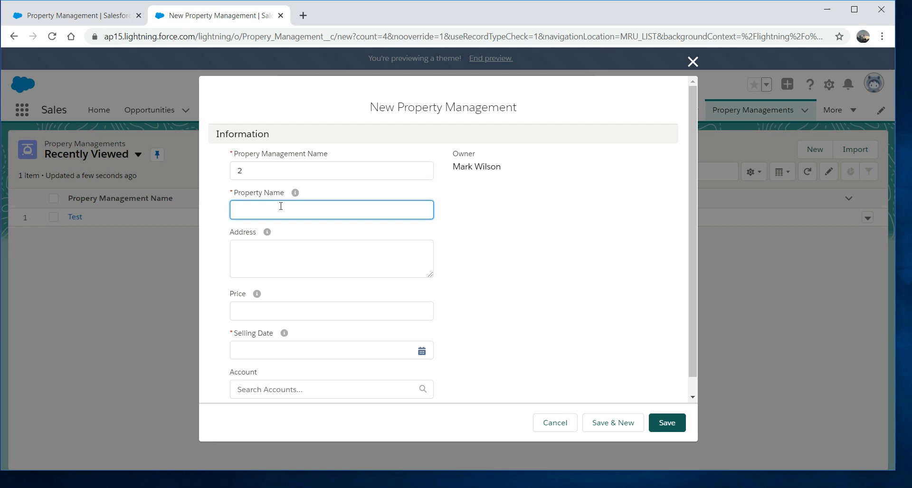
pyautogui.moveTo(278, 209); pyautogui.dragTo(196, 222)
pyautogui.hotkey('ctrl', 'c')
pyautogui.click(285, 272)
pyautogui.hotkey('ctrl', 'v')
pyautogui.click(549, 254)
# Set the price to 12121212 and the selling date to 4/16/2020, and try to save the record without an account
pyautogui.click(308, 310)
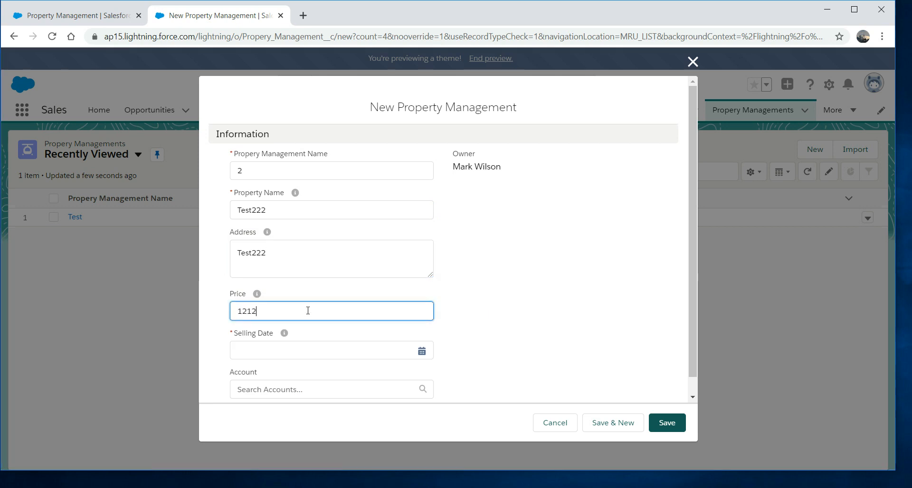
pyautogui.write('12121212')
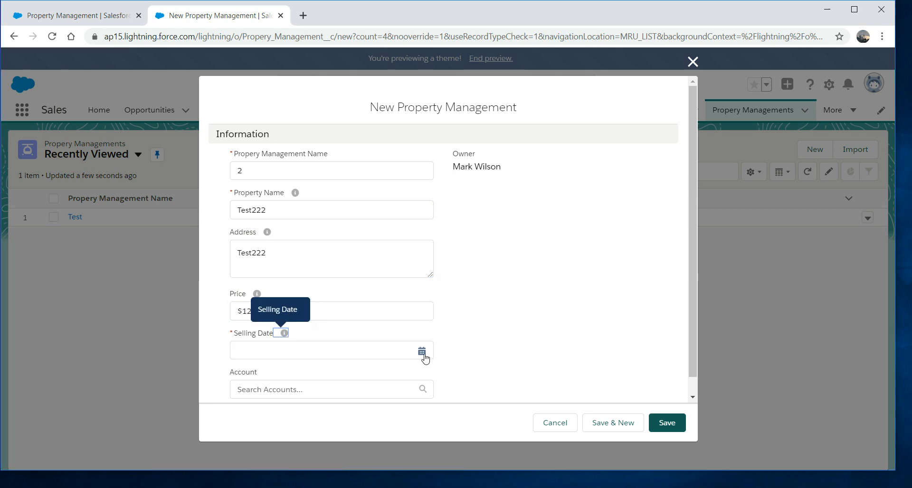
pyautogui.click(421, 352)
pyautogui.click(337, 293)
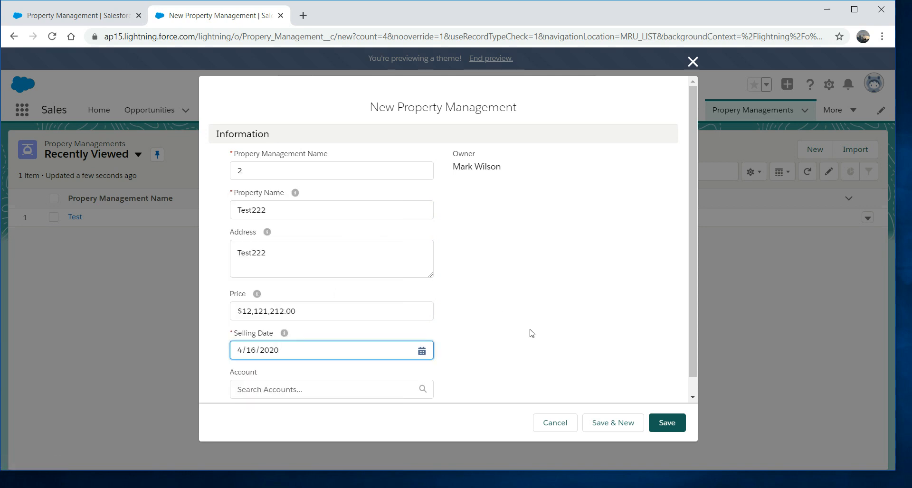
pyautogui.scroll(-1, 691, 306)
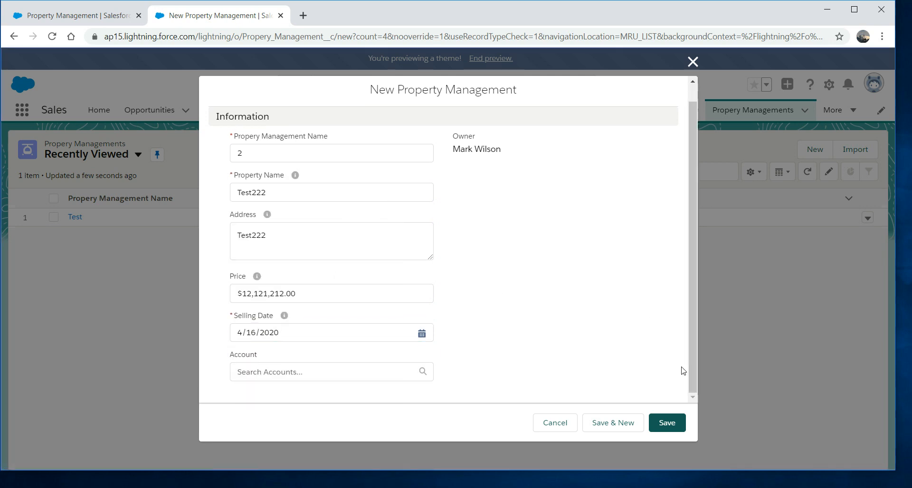
pyautogui.click(405, 378)
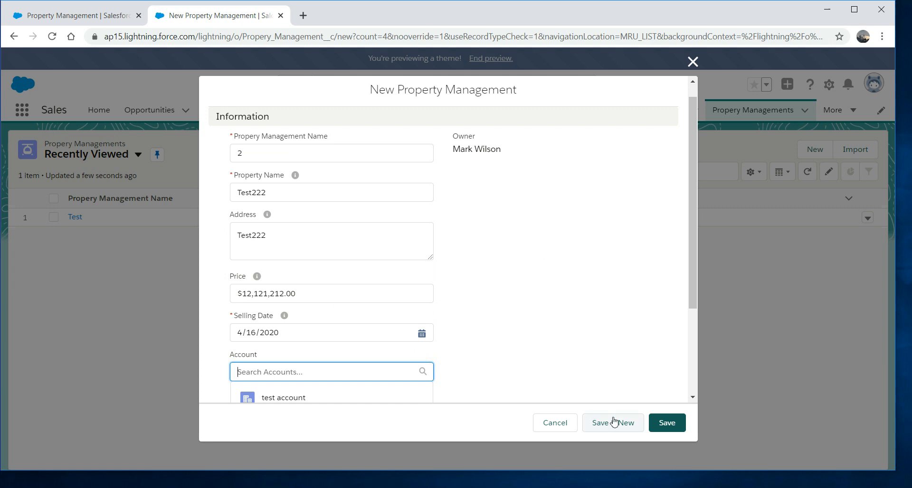
pyautogui.click(667, 423)
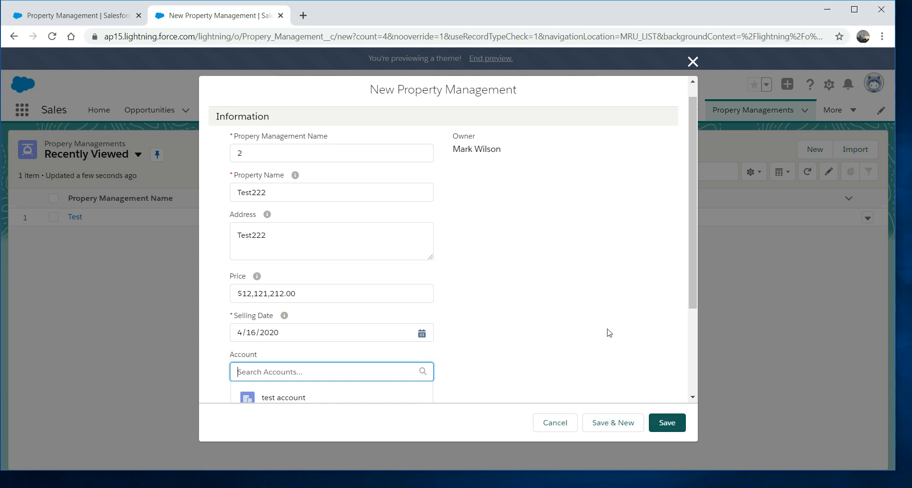
pyautogui.click(666, 421)
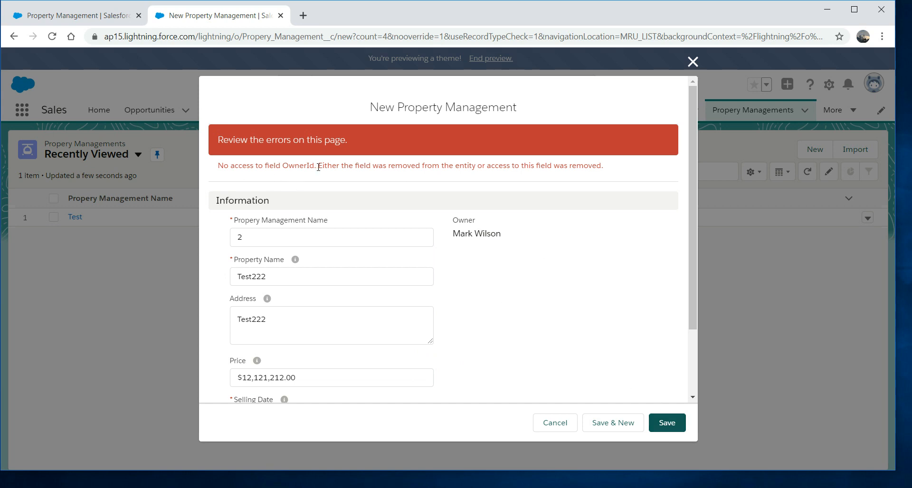
# Try to save the record with test account as its account, and close the form
pyautogui.moveTo(692, 278); pyautogui.dragTo(696, 295)
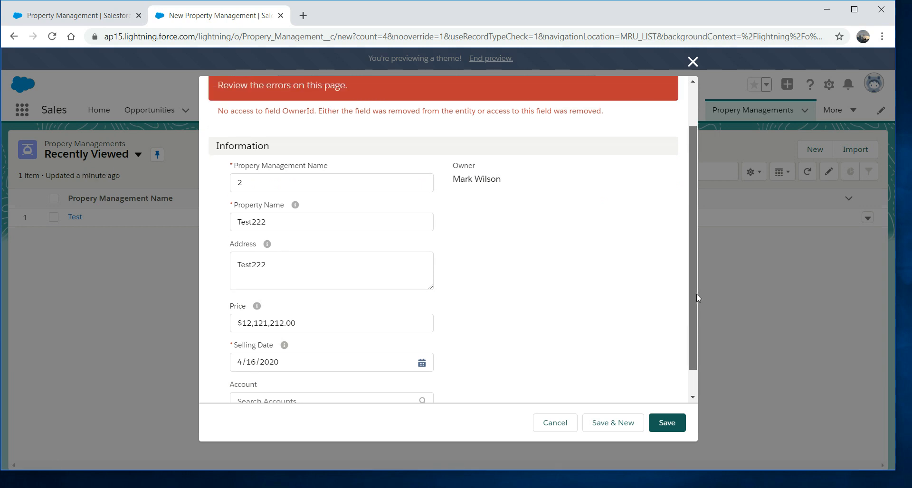
pyautogui.moveTo(696, 295); pyautogui.dragTo(691, 340)
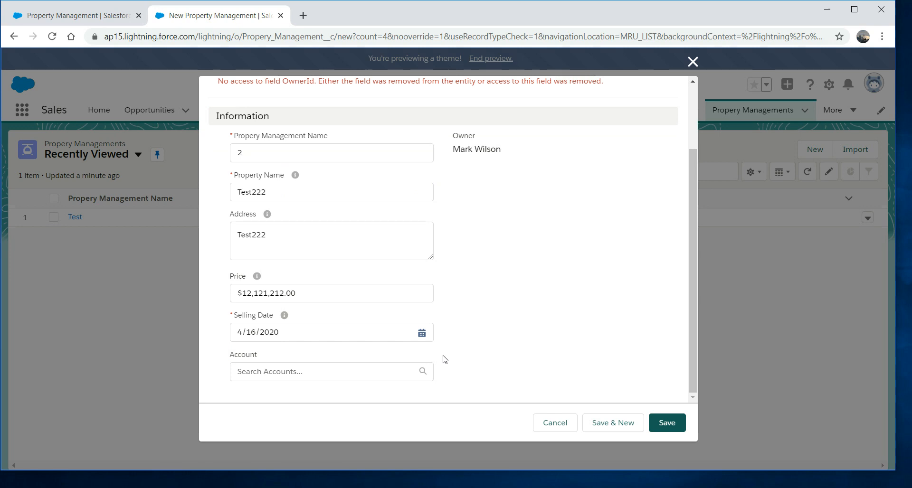
pyautogui.click(370, 370)
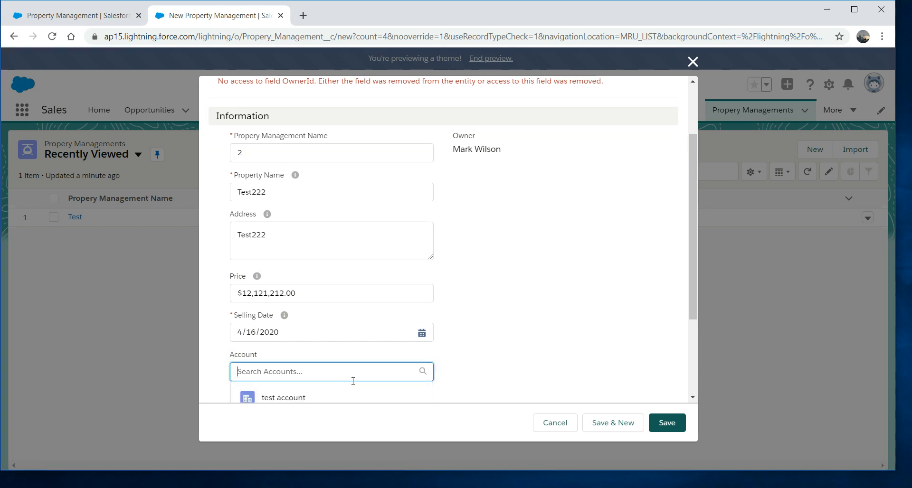
pyautogui.click(315, 399)
pyautogui.click(658, 424)
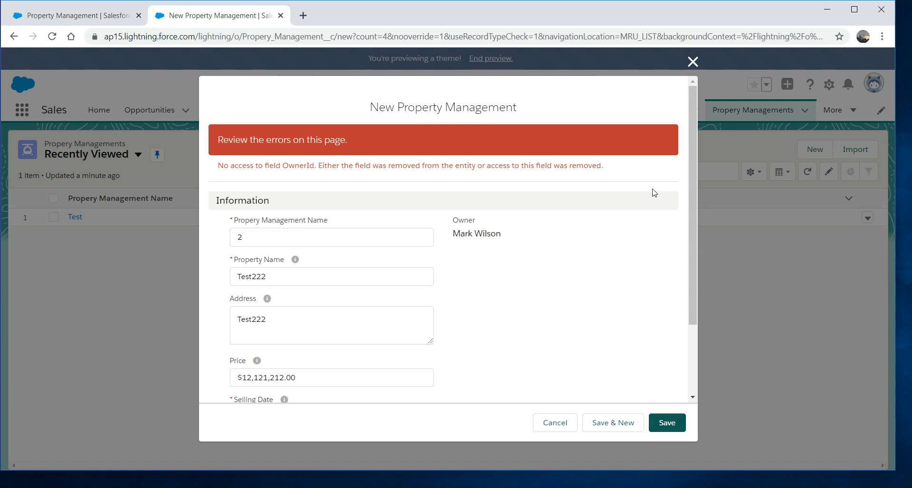
pyautogui.click(689, 65)
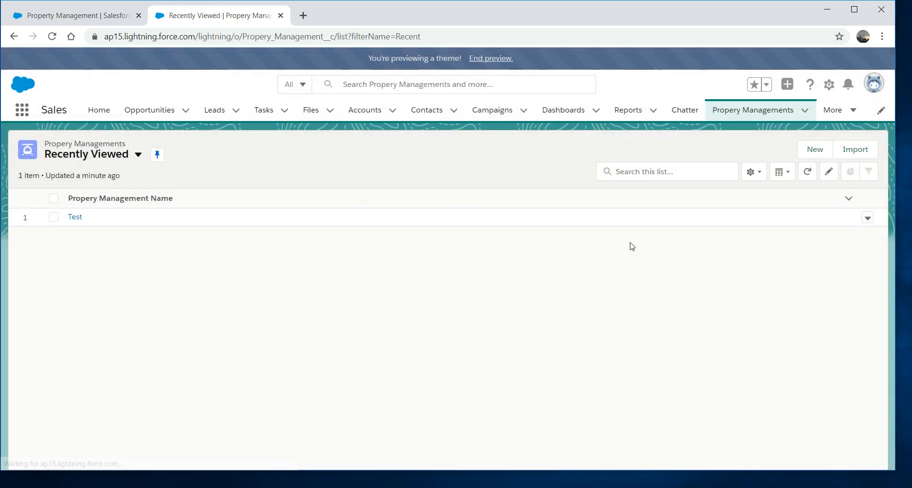
# Start a new Property Management record named 222, with Test222 as both the property name and the address
pyautogui.click(814, 152)
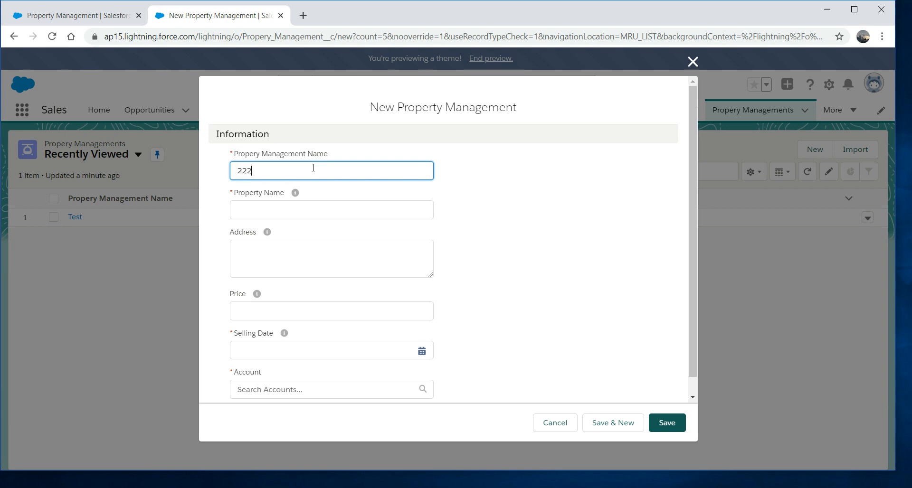
pyautogui.click(273, 210)
pyautogui.write('Test222')
pyautogui.click(265, 259)
pyautogui.write('Test222')
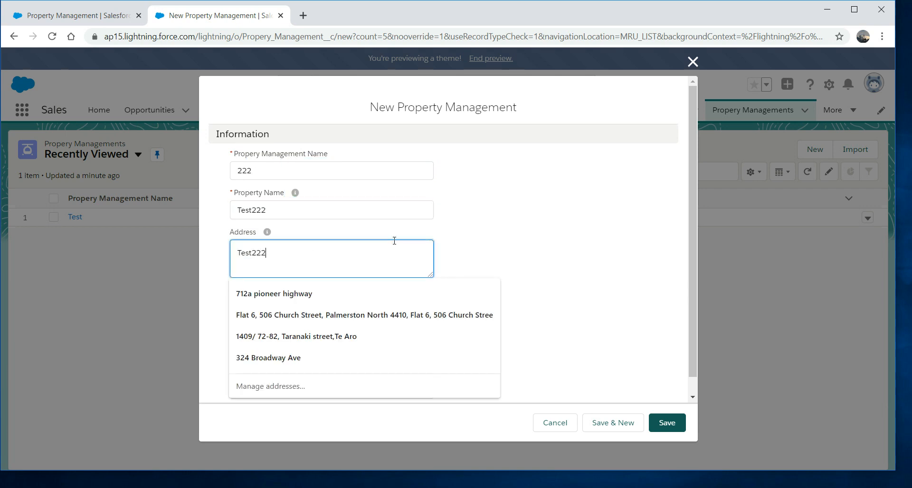
# Set the price to 23232323 and the selling date to 4/16/2020, and try to save the record with Account left empty
pyautogui.click(564, 262)
pyautogui.click(336, 314)
pyautogui.write('23232323')
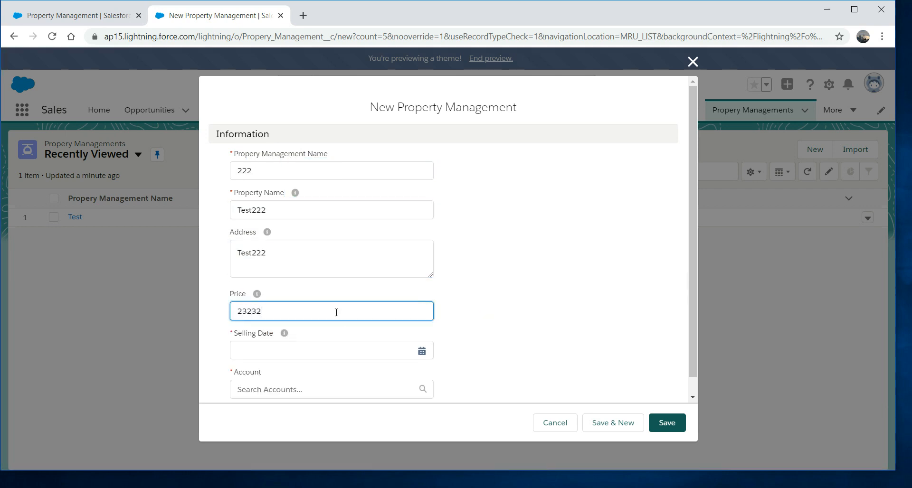
pyautogui.click(422, 354)
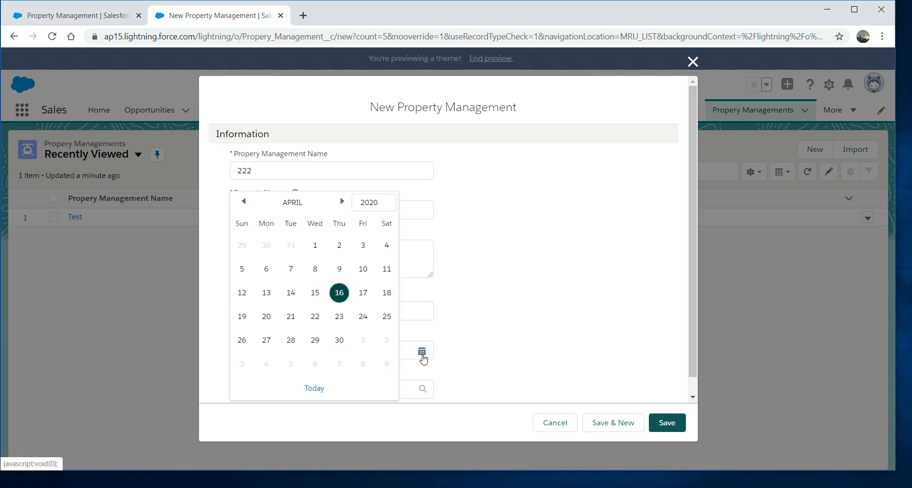
pyautogui.click(339, 293)
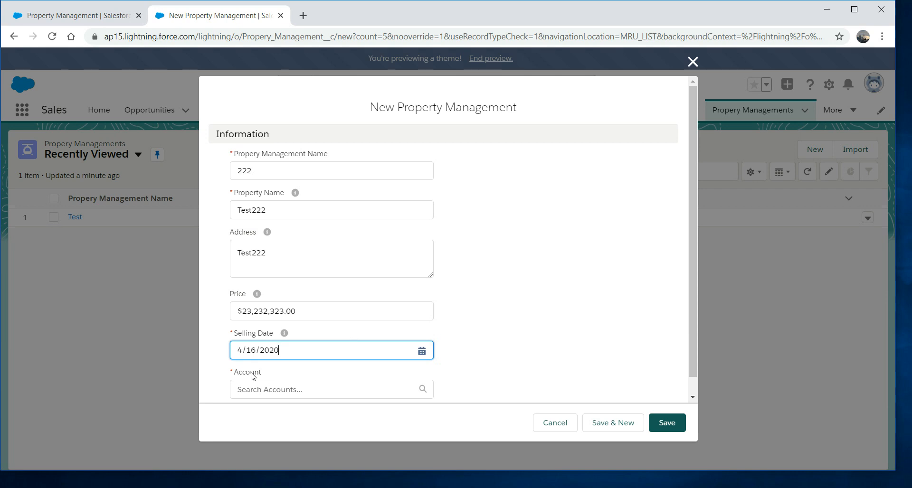
pyautogui.click(662, 422)
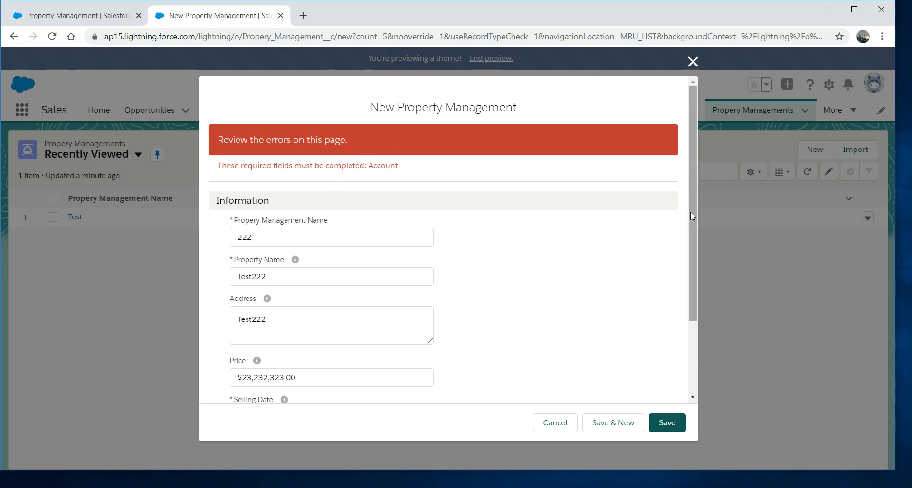
# Save record 222 with test account as its account, and return to the Property Managements list
pyautogui.moveTo(689, 212); pyautogui.dragTo(684, 302)
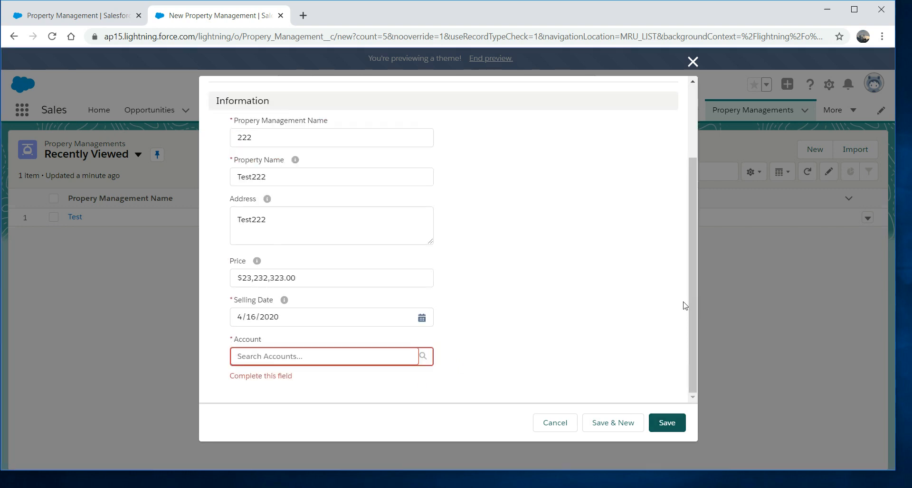
pyautogui.click(334, 355)
pyautogui.click(299, 383)
pyautogui.click(661, 421)
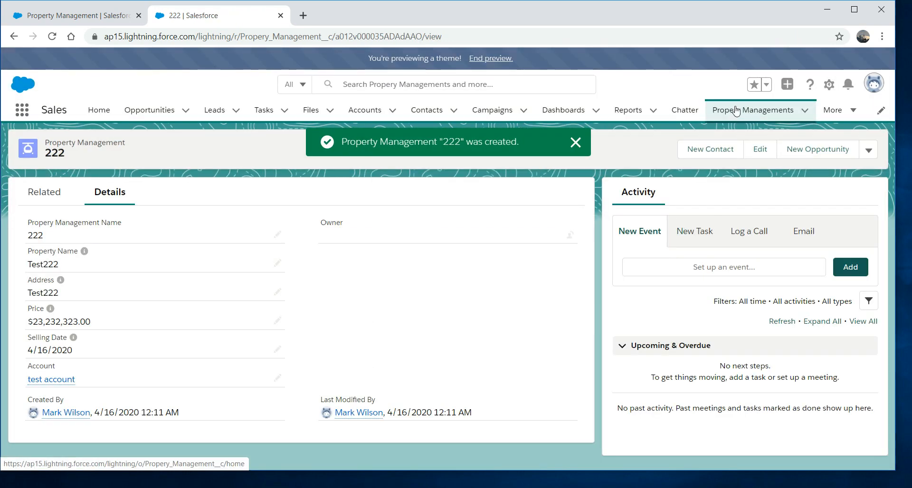
pyautogui.click(752, 110)
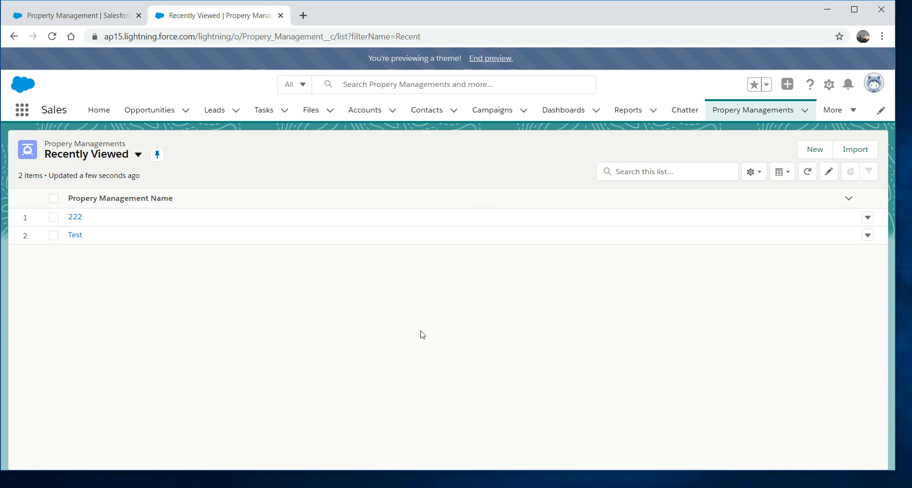
# Delete test account from the Accounts list and check the Property Managements list for its related records
pyautogui.click(366, 112)
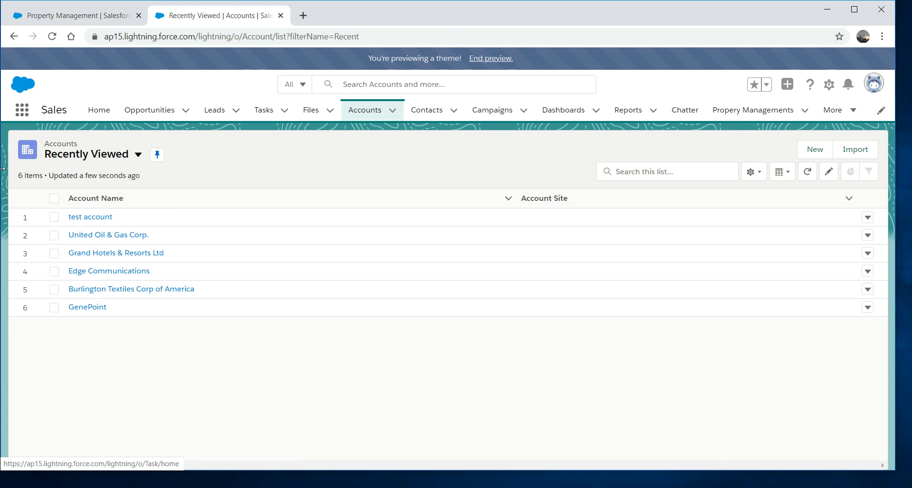
pyautogui.click(54, 217)
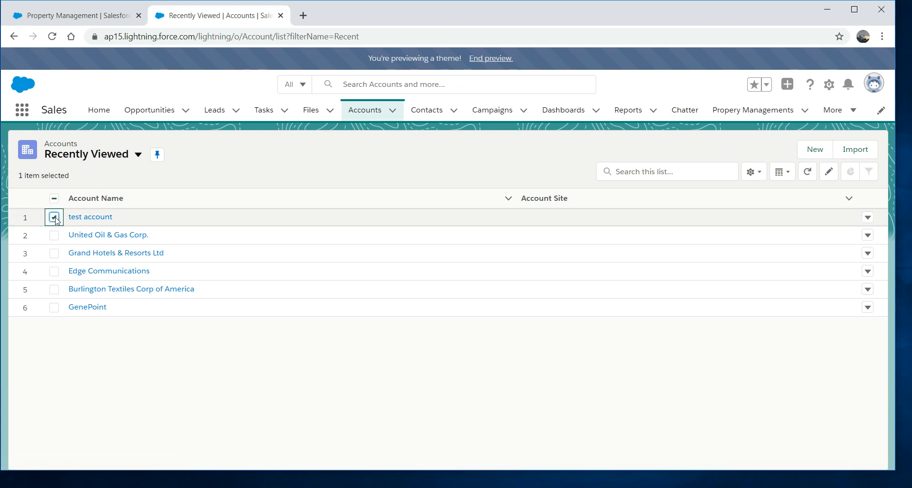
pyautogui.click(867, 219)
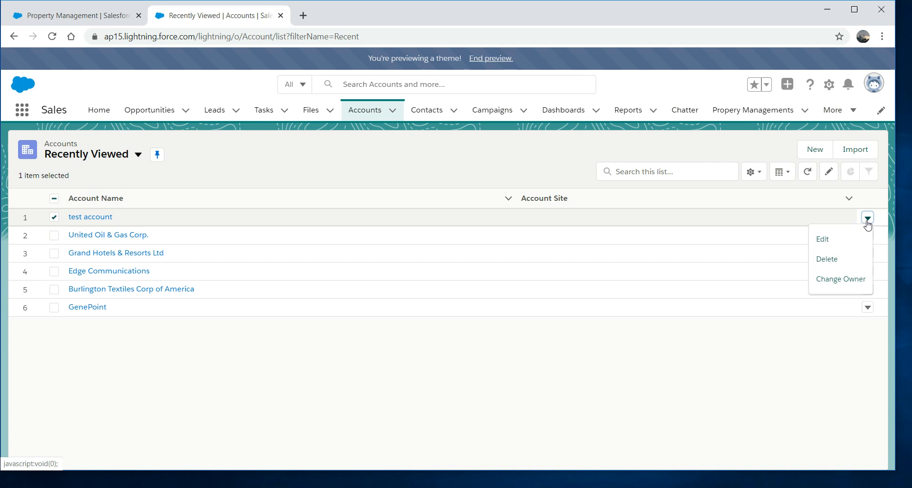
pyautogui.click(828, 259)
pyautogui.click(610, 292)
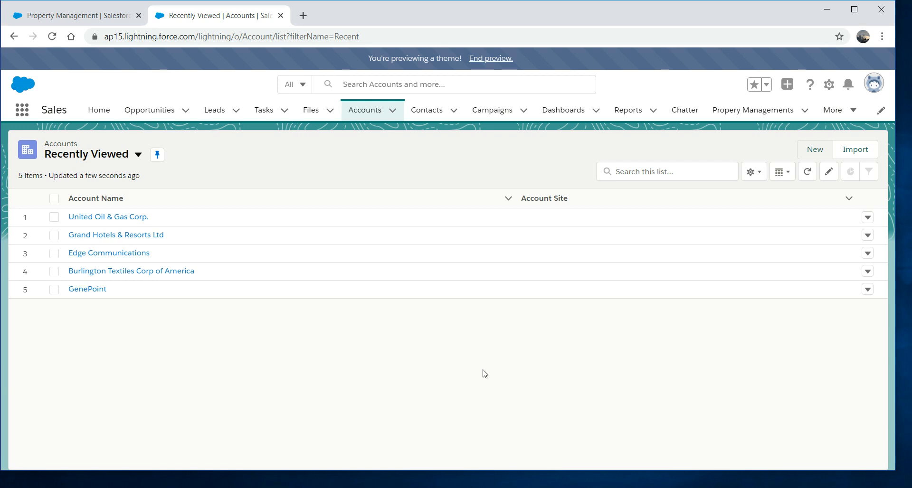
pyautogui.click(743, 115)
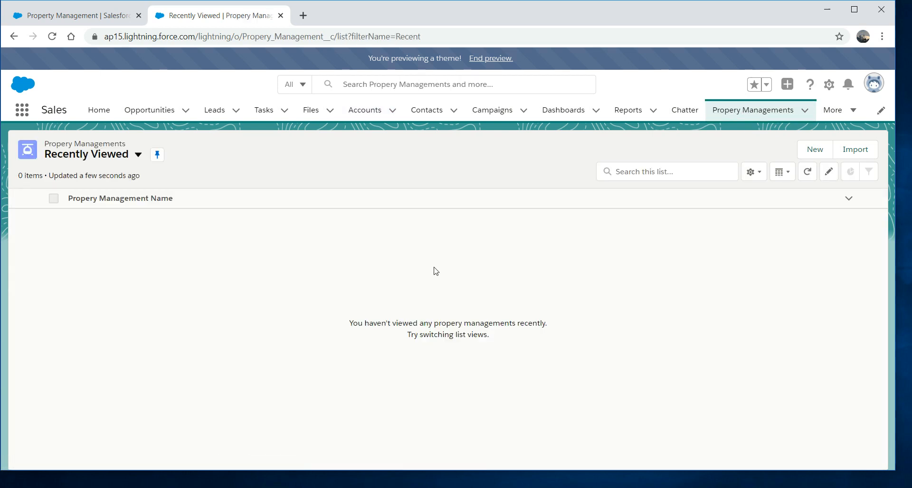